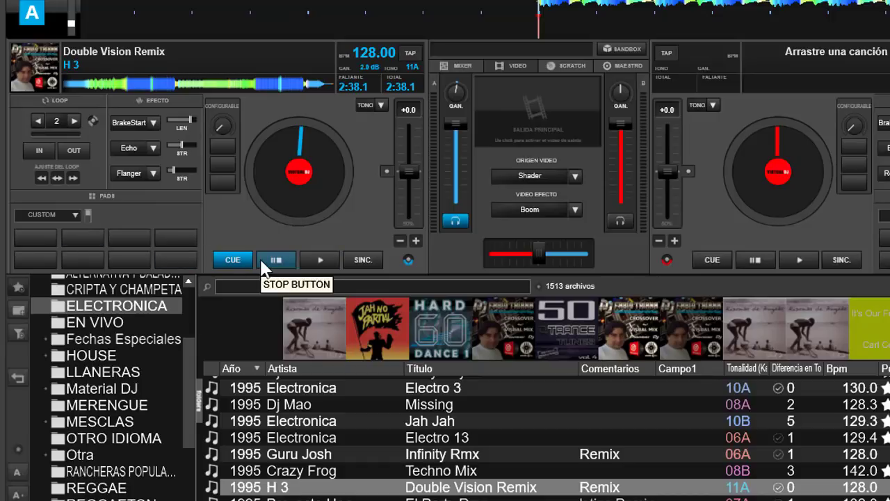
click(576, 175)
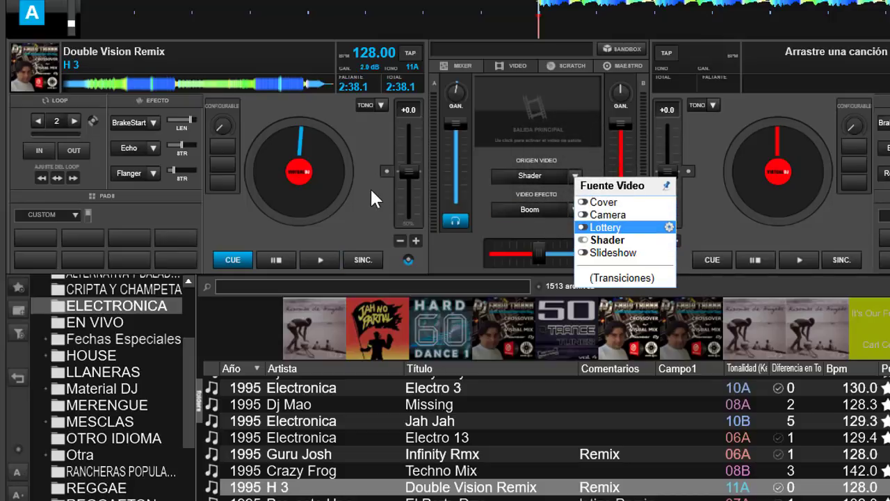
click(38, 259)
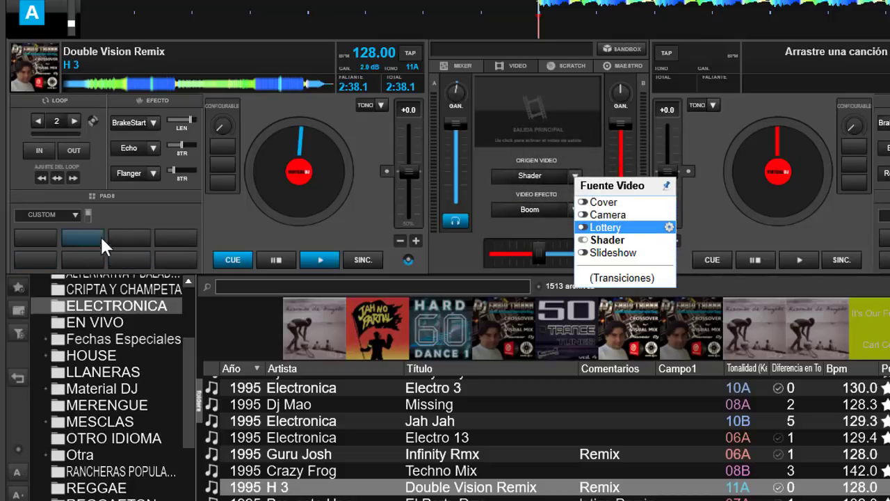
click(240, 223)
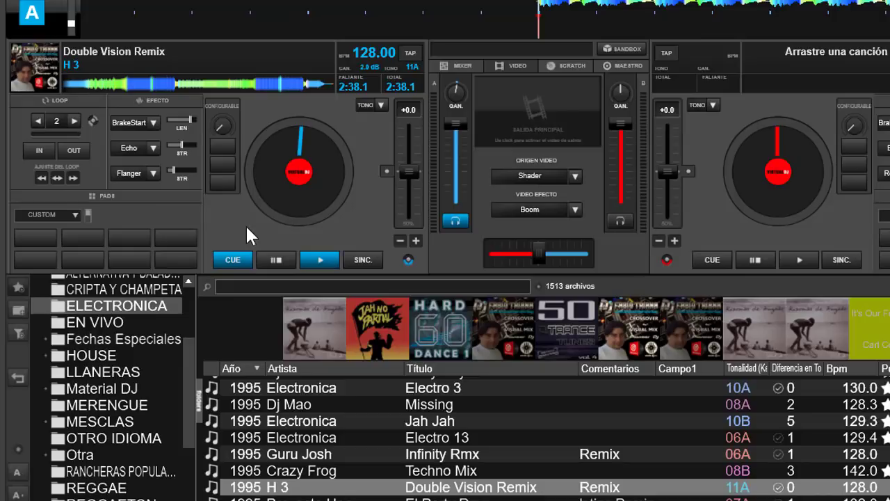
- Open the pad editor from deck A's custom pad page and move its window down to uncover the decks
click(74, 210)
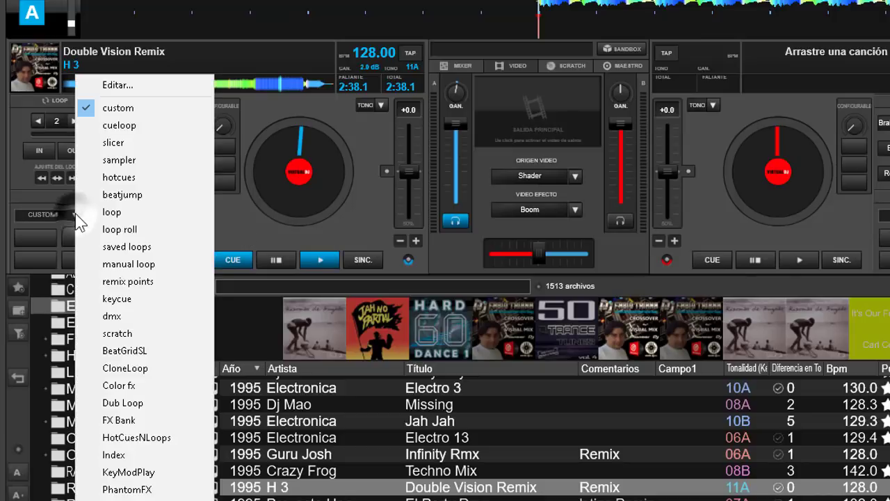
click(145, 82)
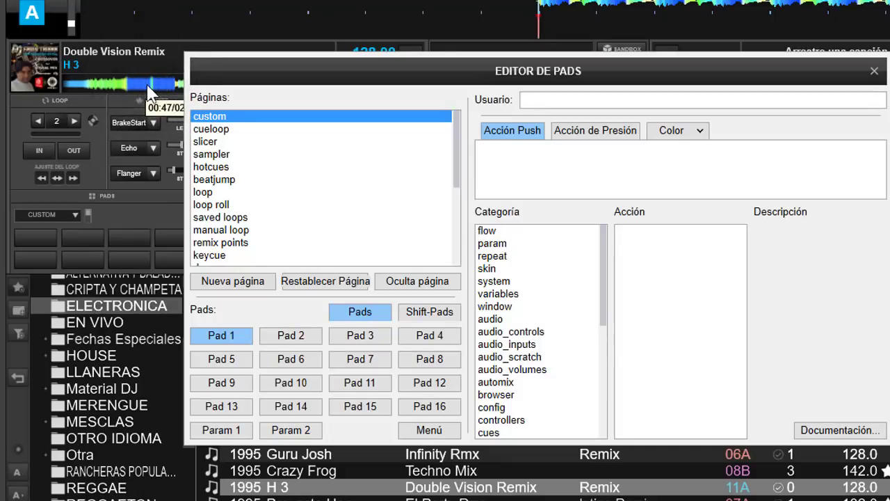
click(240, 281)
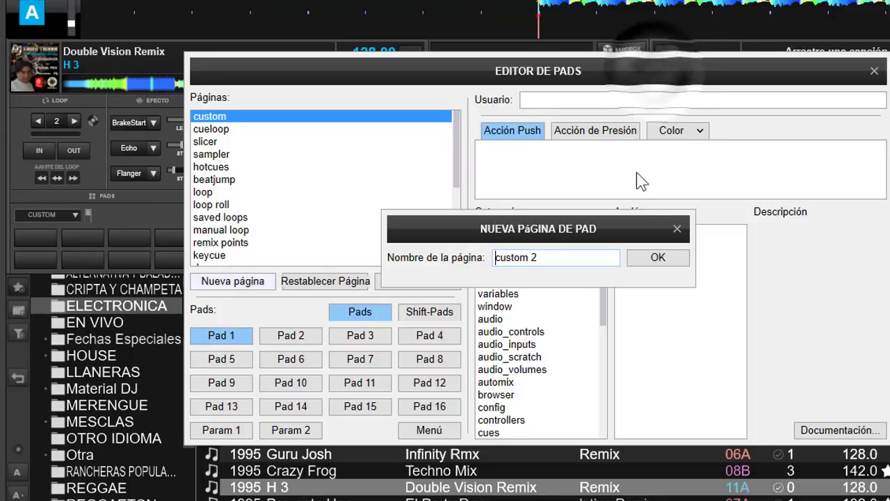
click(678, 230)
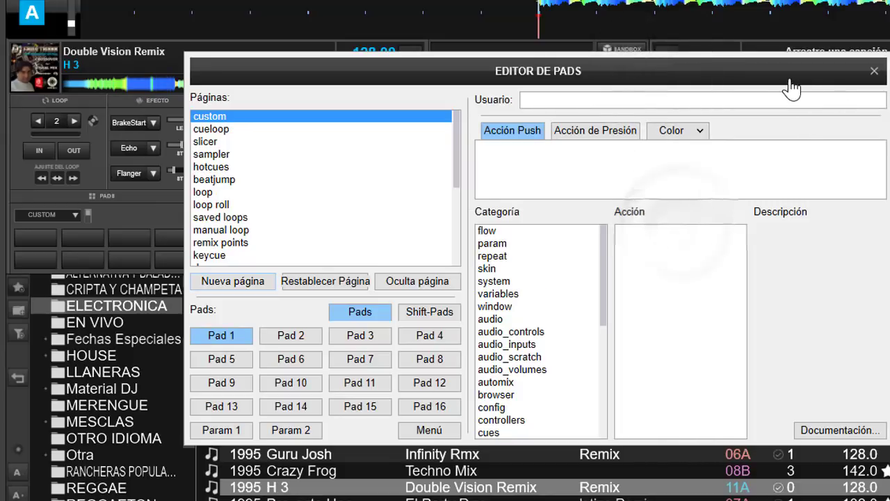
drag(784, 80, 785, 216)
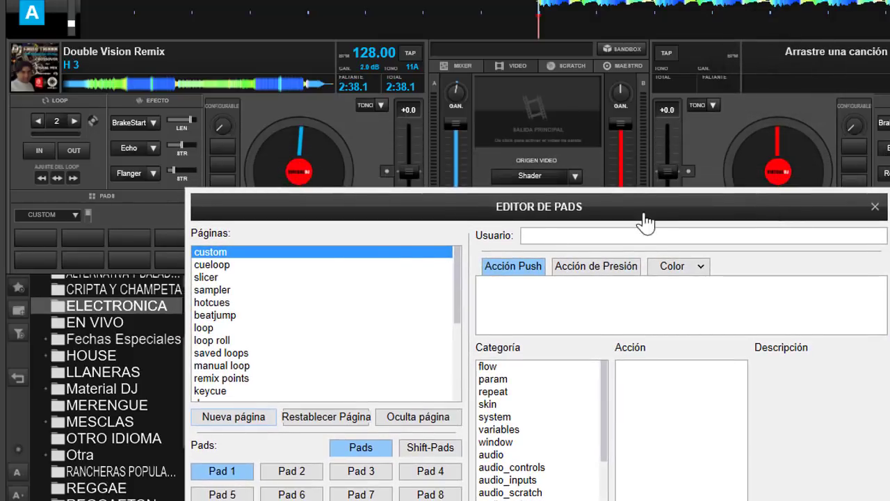
- Create a new pad page named Shader
click(240, 420)
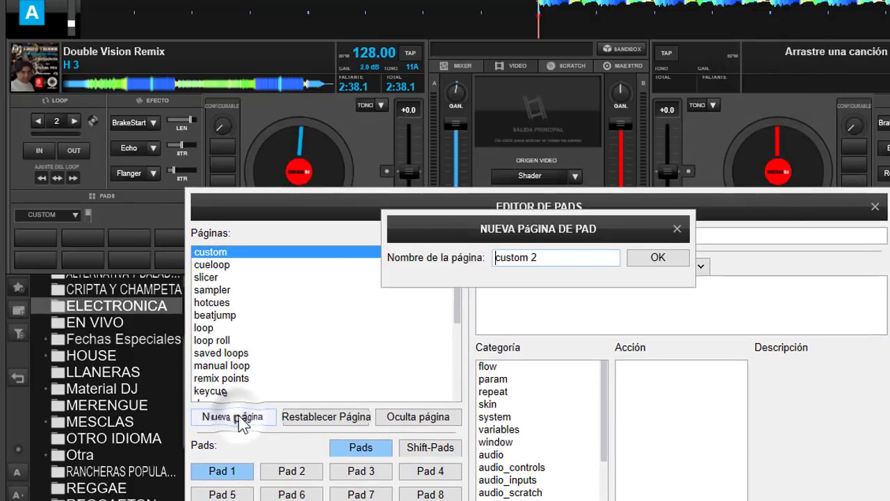
click(548, 259)
key(BackSpace)
key(BackSpace)
key(BackSpace)
key(BackSpace)
key(BackSpace)
key(BackSpace)
key(BackSpace)
key(BackSpace)
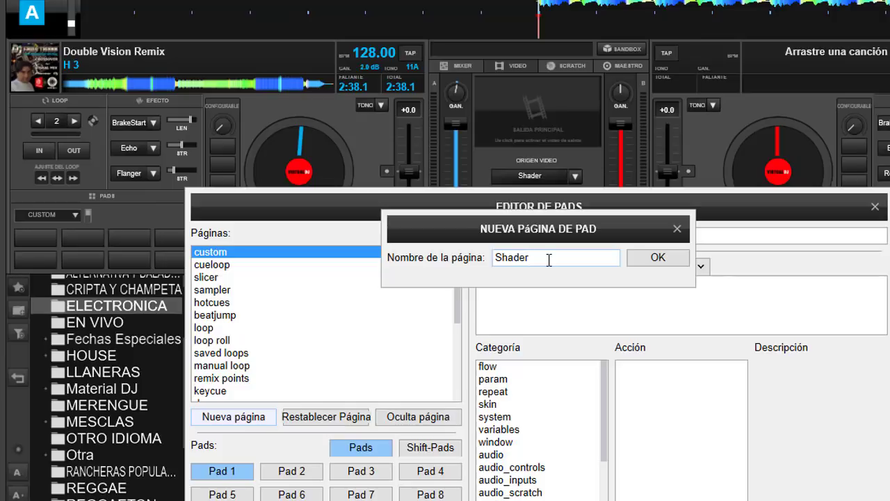
click(658, 257)
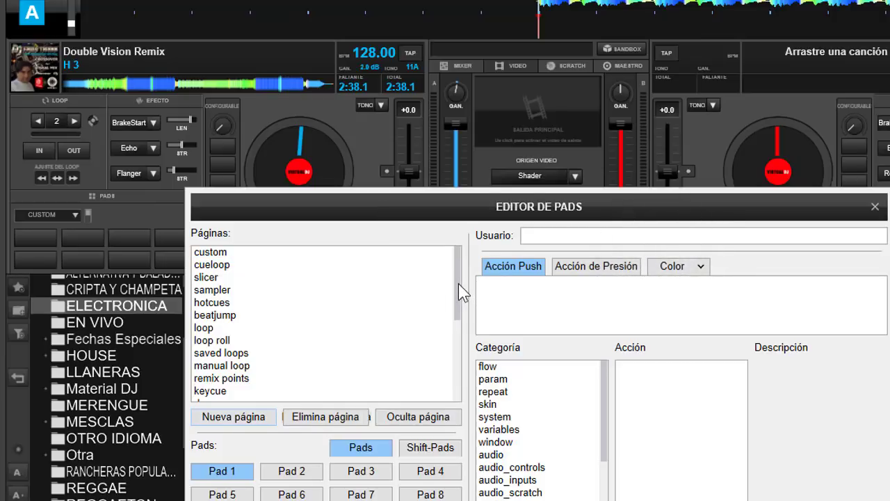
- Select the Shader page in the page list and reposition the pad editor window
drag(458, 283, 458, 358)
click(226, 395)
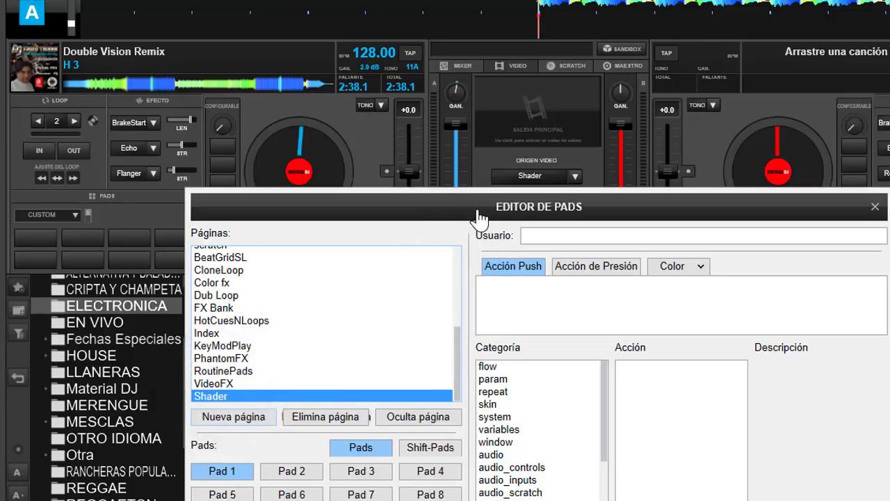
drag(477, 212, 522, 48)
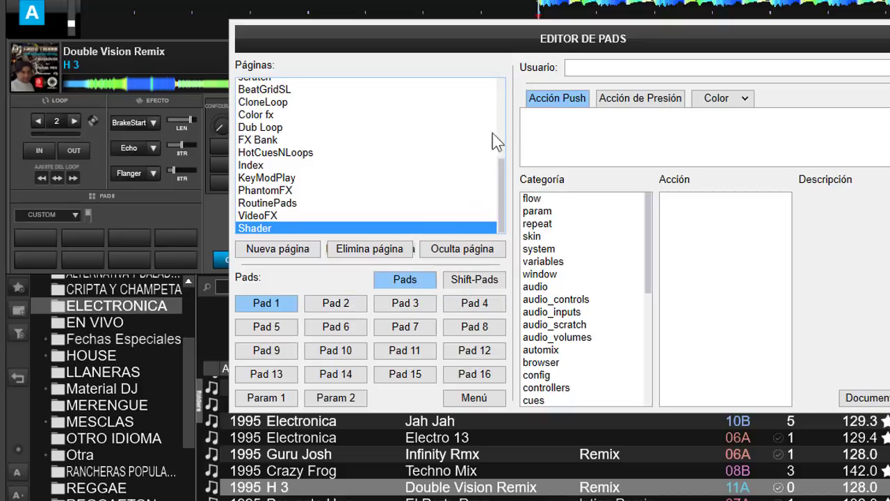
drag(522, 40, 453, 139)
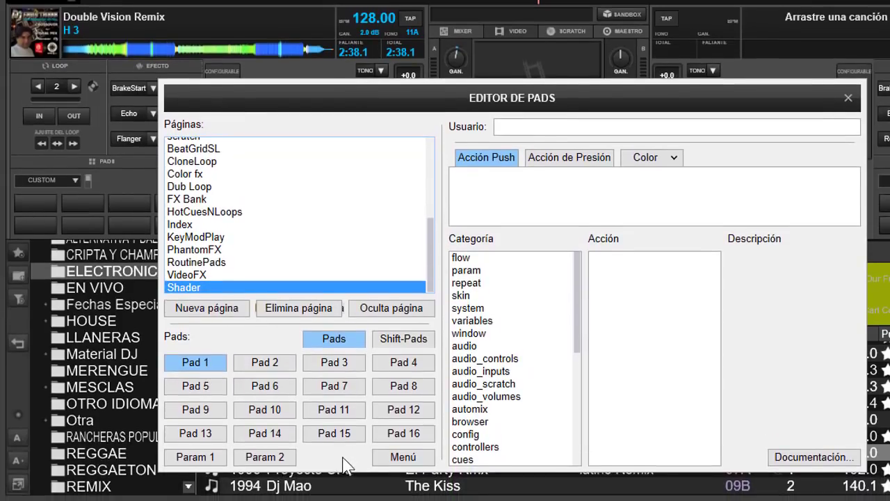
- Switch to Notepad, copy the line video_source_select 'None' and return to the pad editor
mouse_move(367, 497)
click(366, 497)
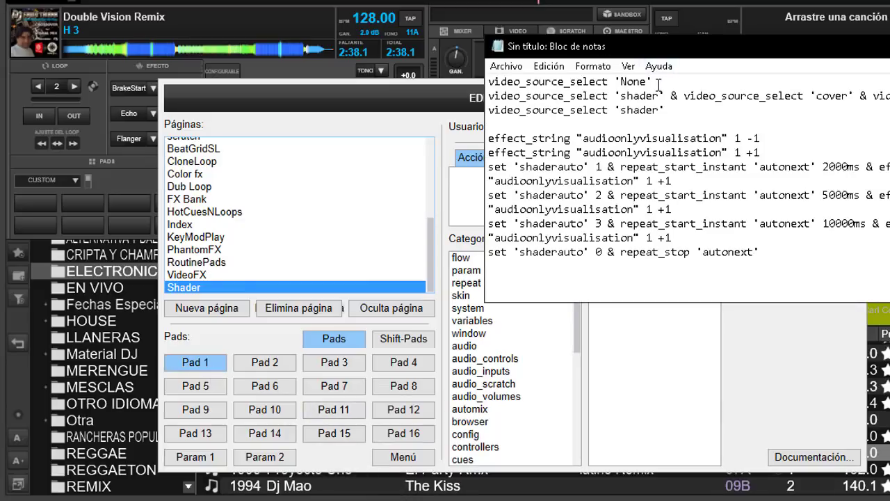
drag(659, 82, 490, 79)
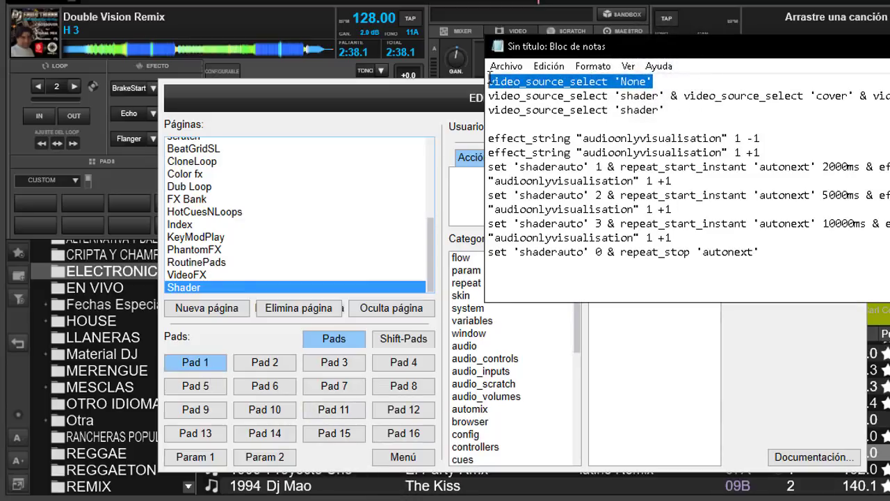
right_click(514, 83)
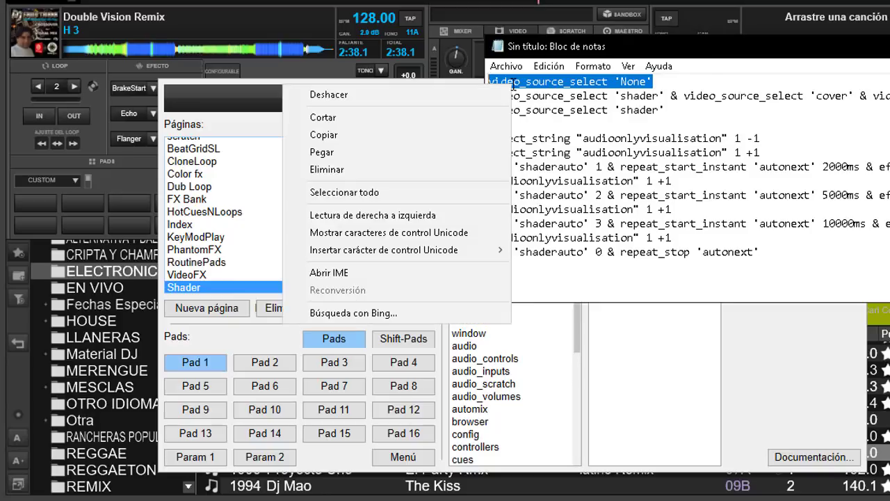
click(435, 137)
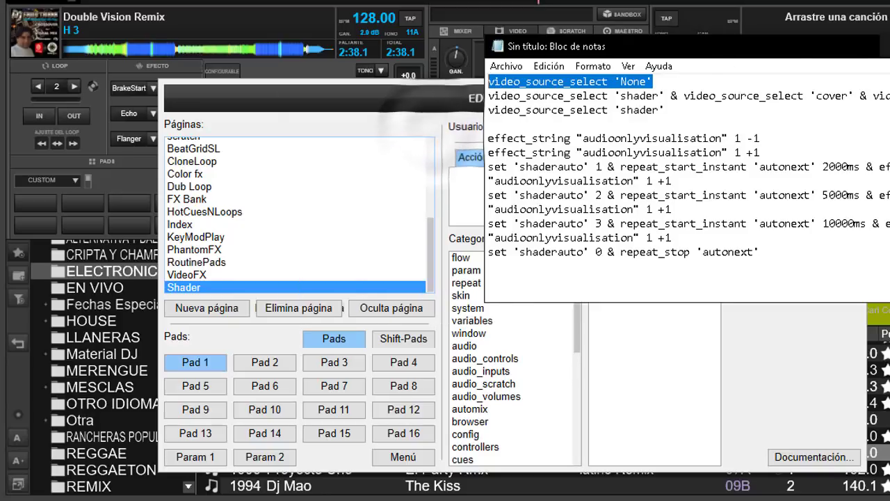
click(866, 28)
- Paste video_source_select 'None' as the push action of Pad 1 on the Shader page
click(489, 186)
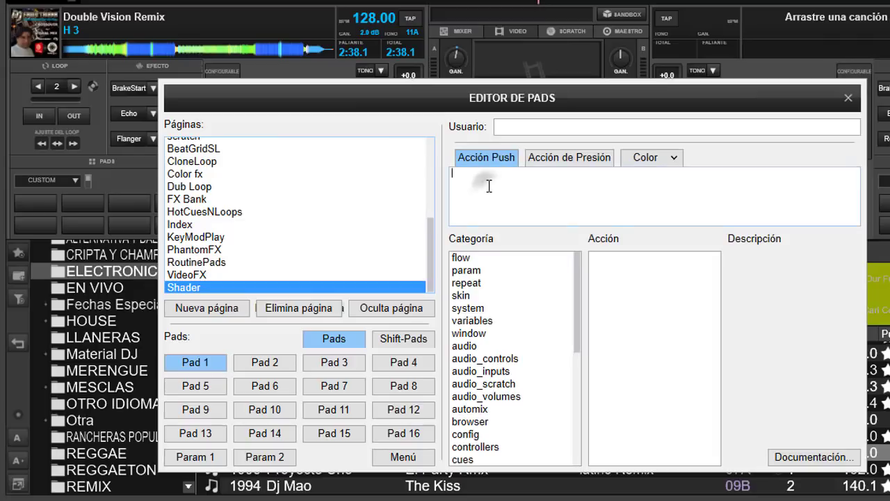
right_click(488, 186)
click(529, 196)
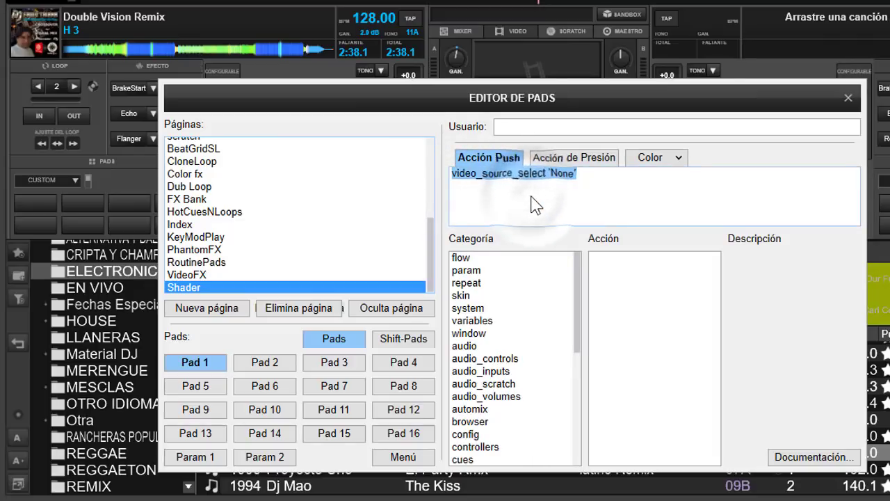
click(607, 192)
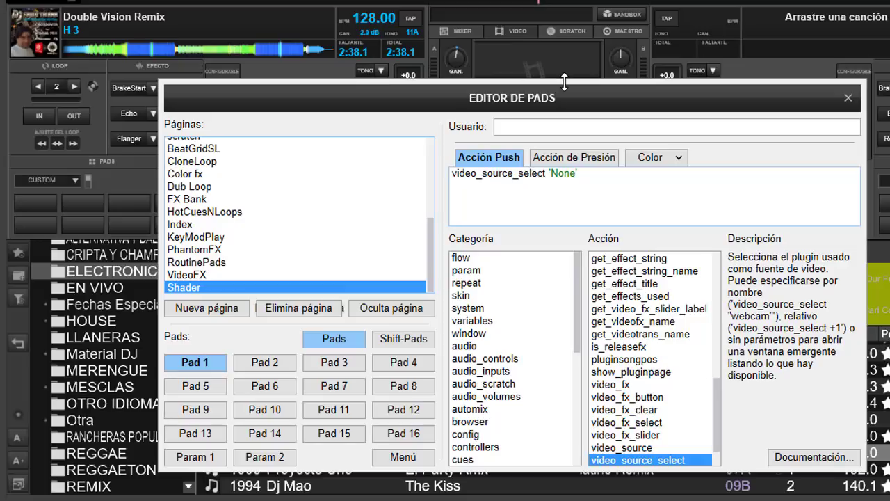
drag(563, 103, 555, 86)
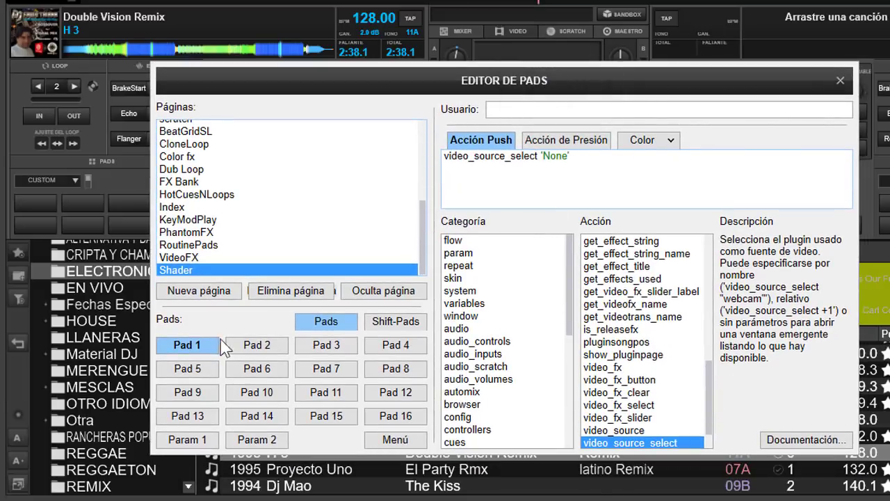
- Select Pad 2 and copy the two-line command combining the 'shader' and 'cover' video sources from the Notepad script
click(261, 349)
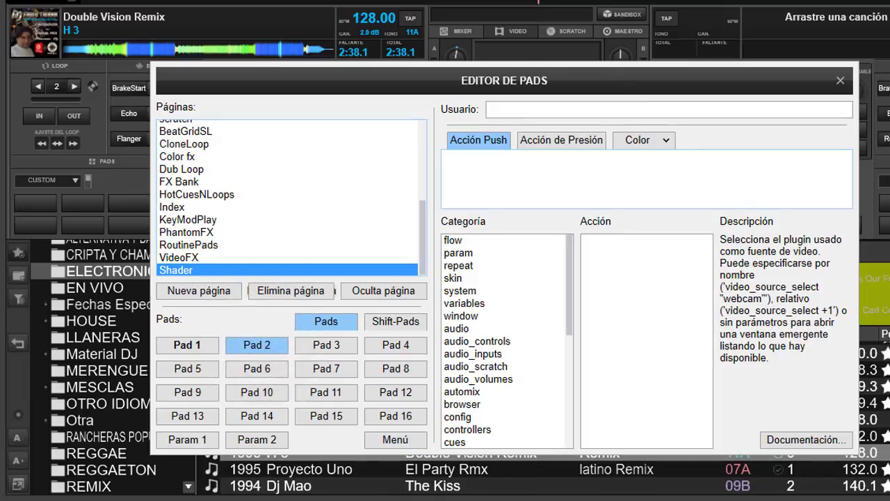
key(alt+Tab)
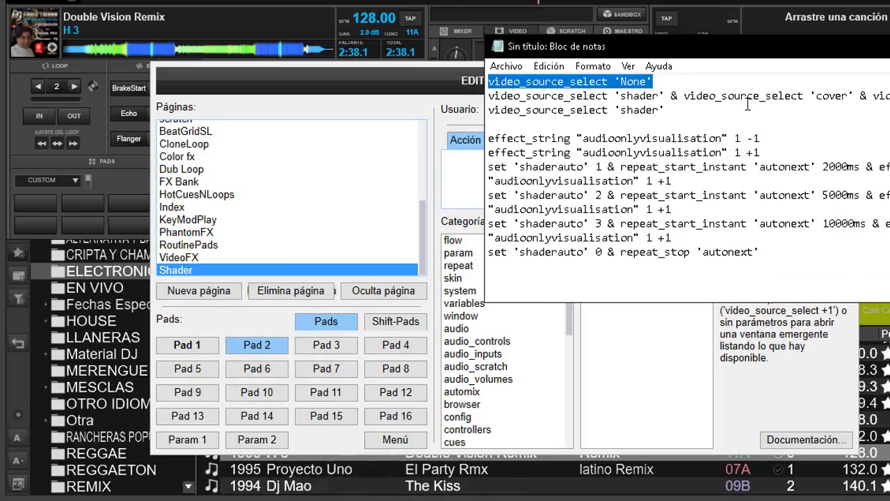
drag(668, 110, 569, 109)
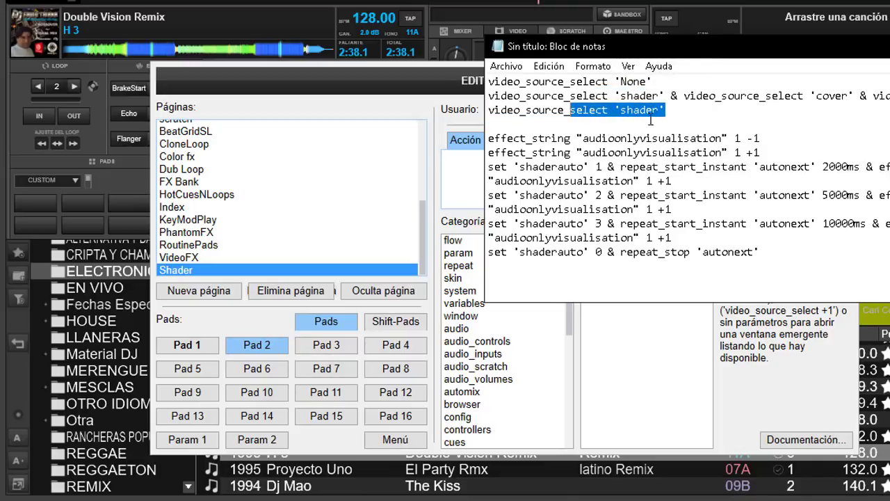
click(689, 119)
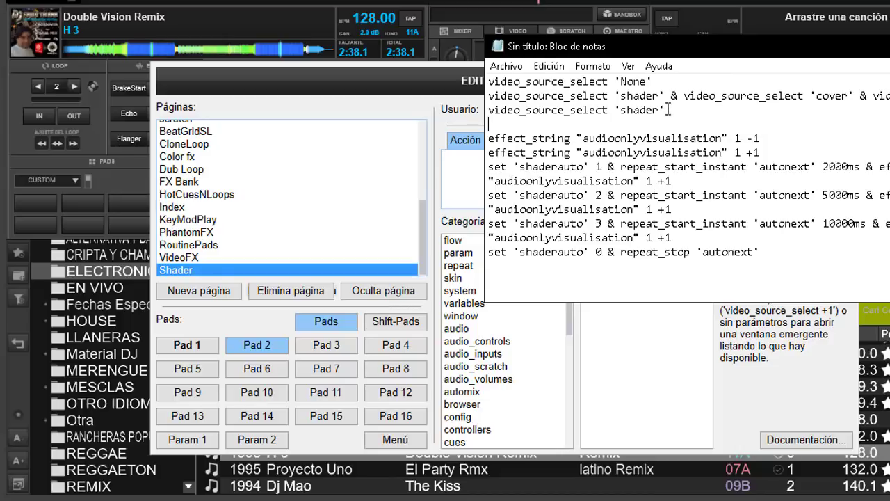
drag(668, 109, 496, 97)
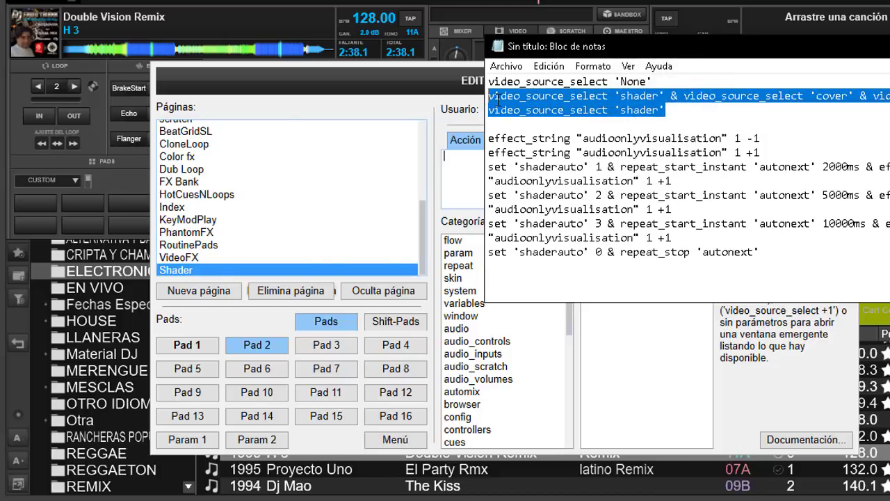
right_click(498, 99)
click(443, 149)
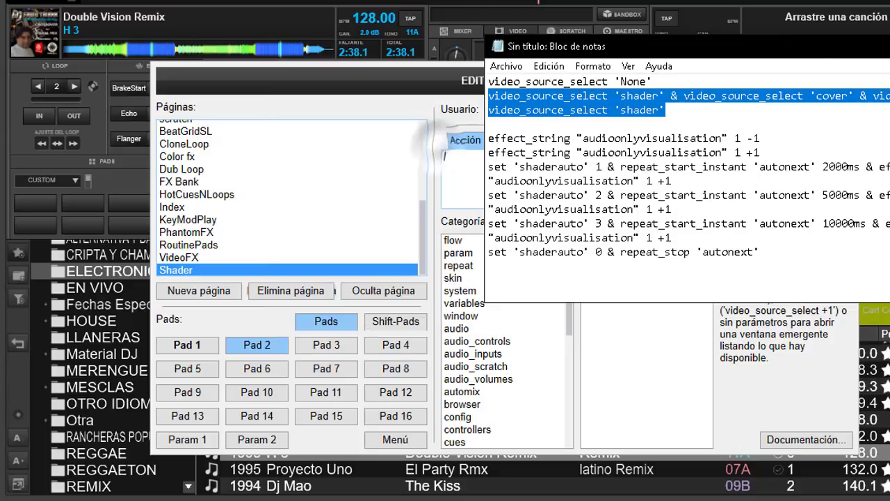
- Set Pad 2's push action to the copied video_source_select 'shader' & video_source_select 'cover' & video_source & video_source_select 'shader'
click(463, 160)
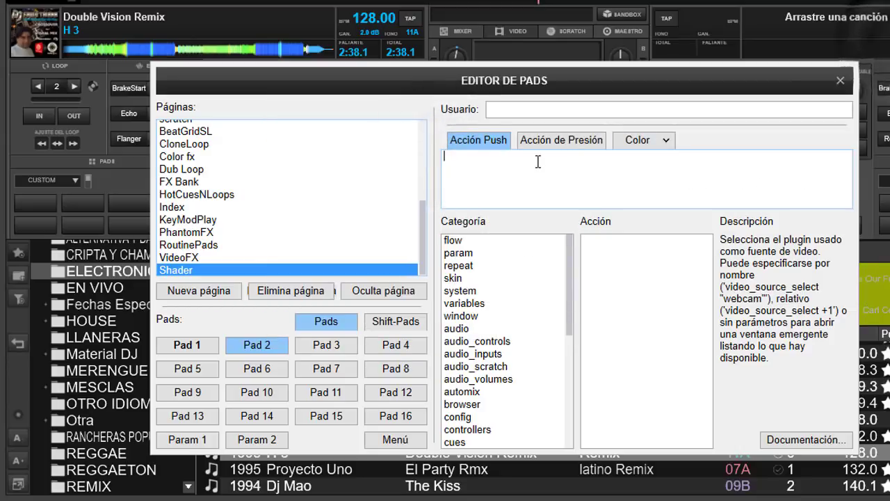
right_click(538, 162)
click(575, 171)
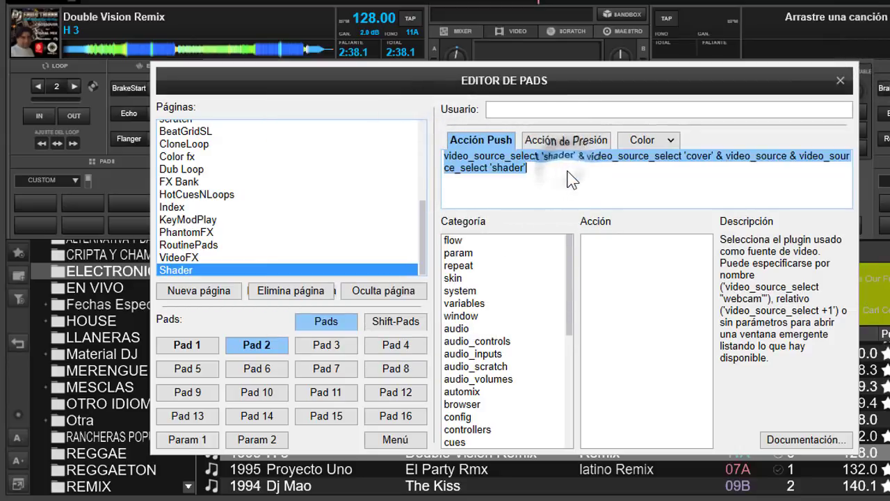
click(543, 180)
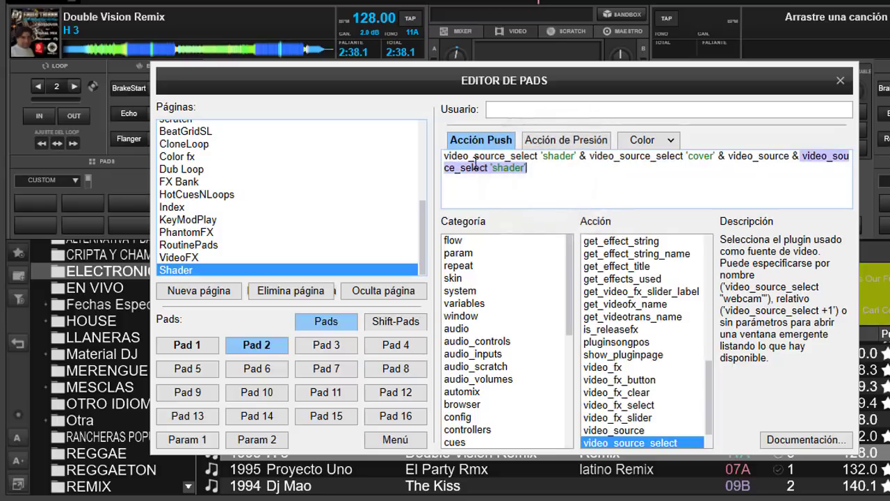
click(527, 180)
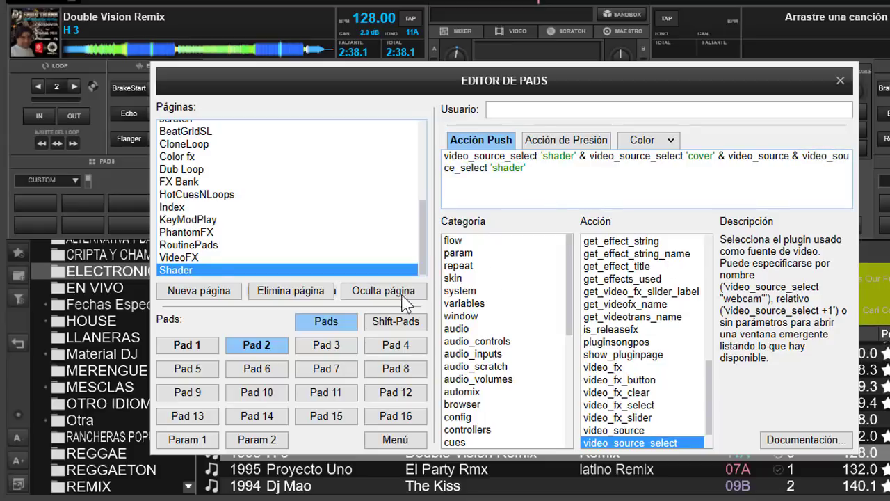
- Select Pad 3 on the Shader page and copy effect_string "audioonlyvisualisation" 1 -1 from the Notepad script
click(339, 348)
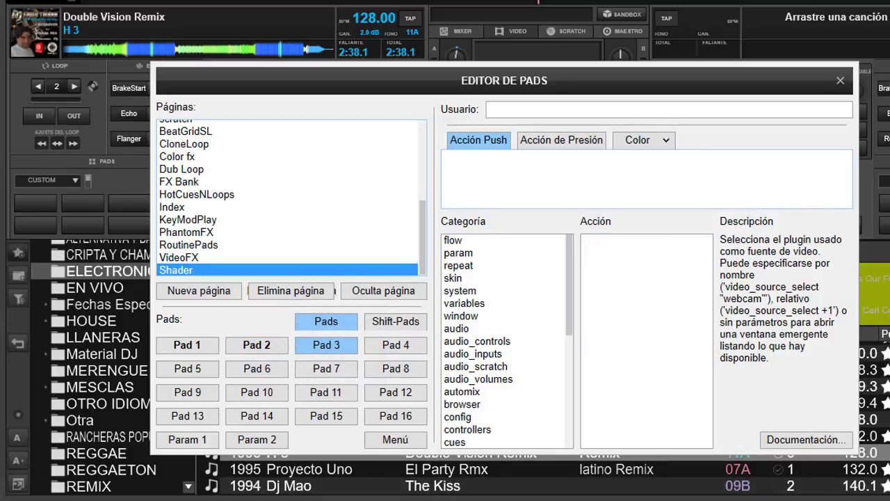
key(alt+Tab)
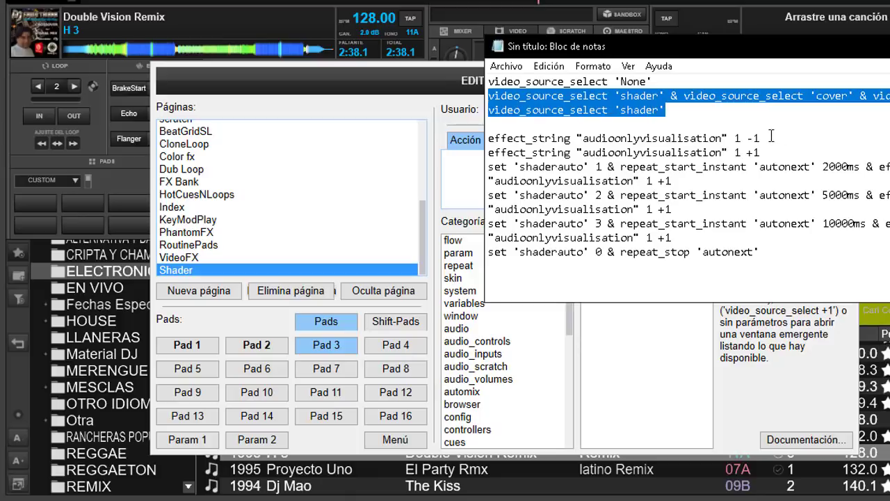
drag(771, 138, 491, 141)
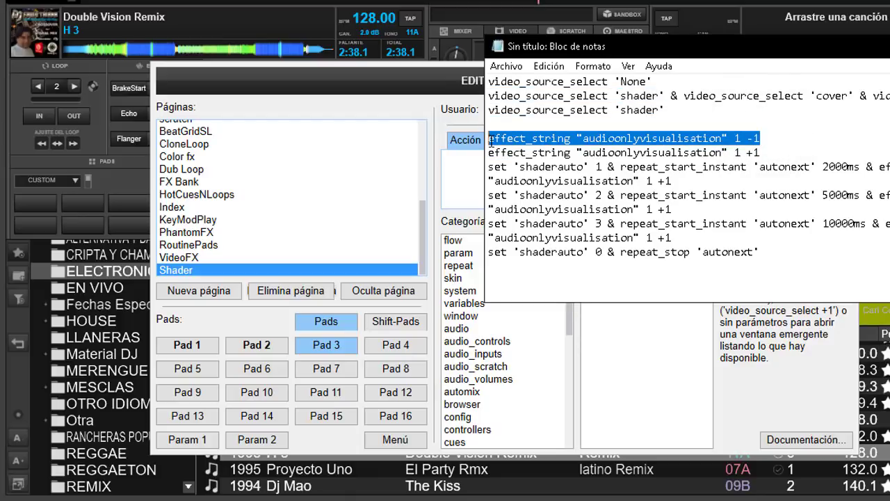
right_click(503, 140)
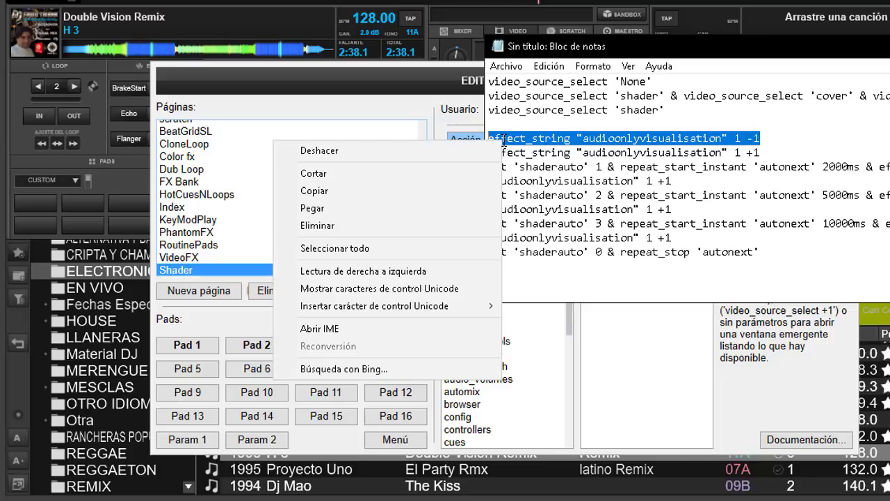
click(429, 185)
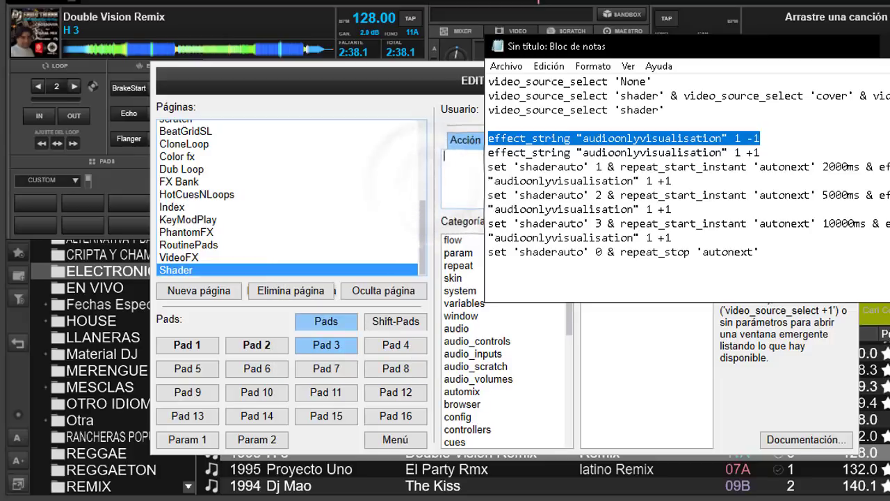
- Return to the pad editor and paste effect_string "audioonlyvisualisation" 1 -1 as Pad 3's push action
click(549, 170)
right_click(549, 175)
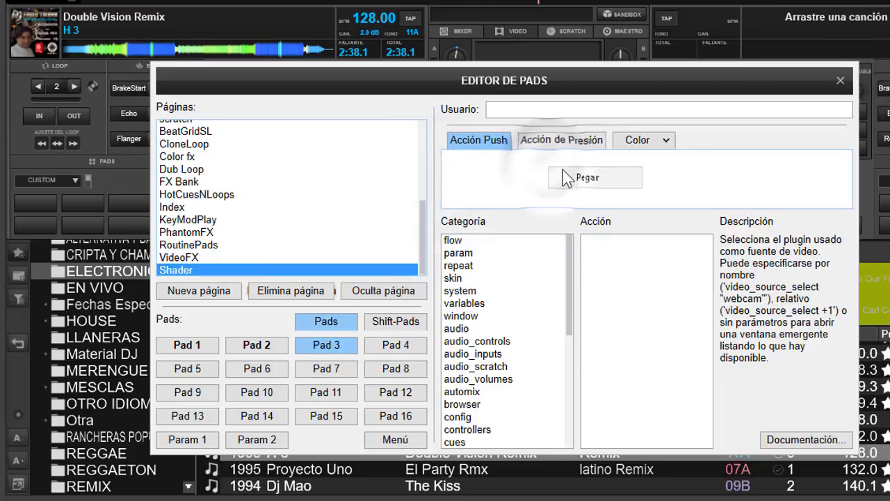
click(577, 176)
click(589, 176)
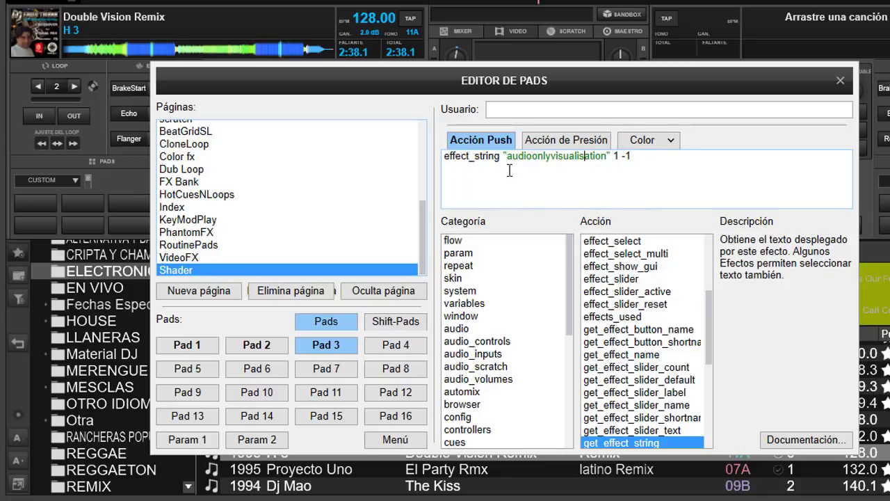
double_click(615, 156)
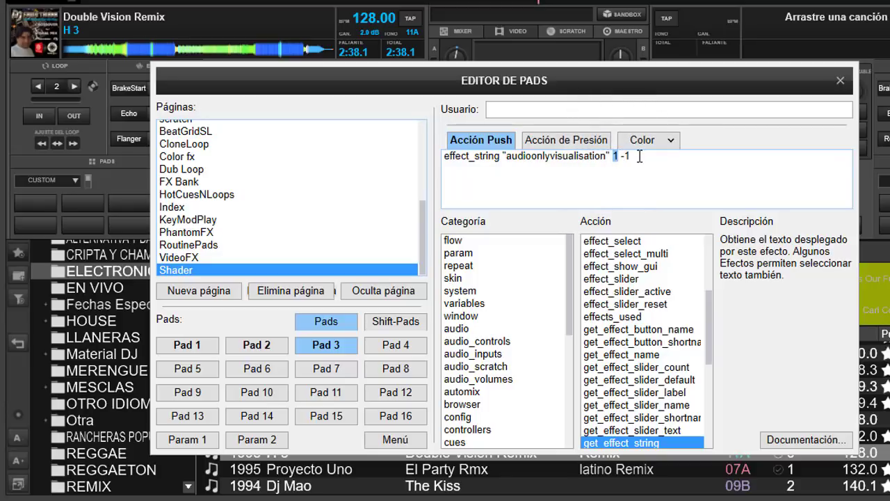
click(640, 156)
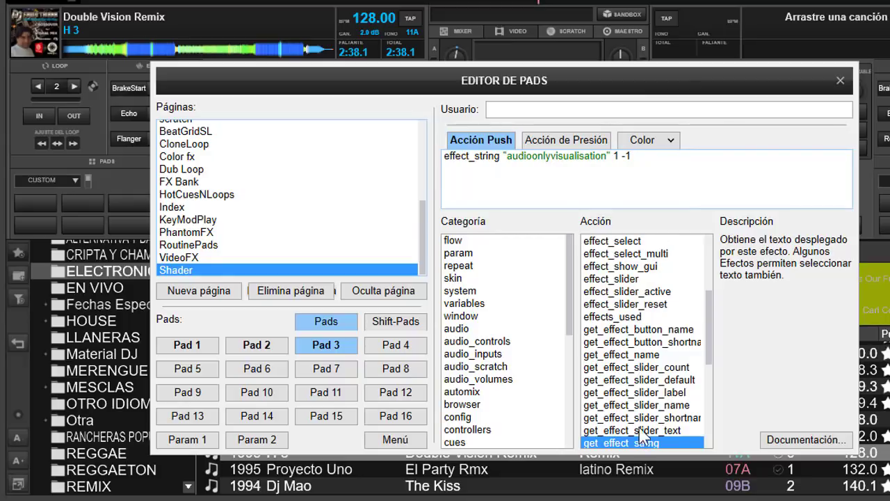
click(583, 155)
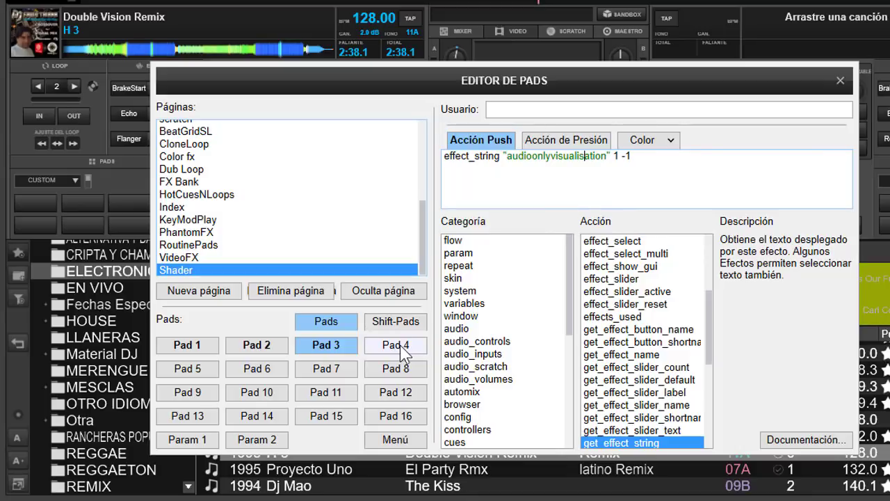
- Paste the same command as Pad 4's push action and change its ending so it reads effect_string "audioonlyvisualisation" 1 +1
click(400, 344)
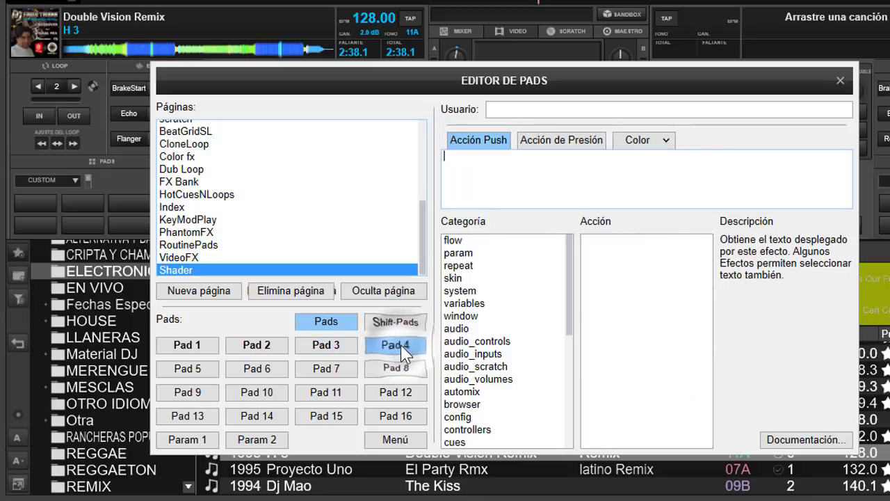
right_click(532, 164)
click(560, 175)
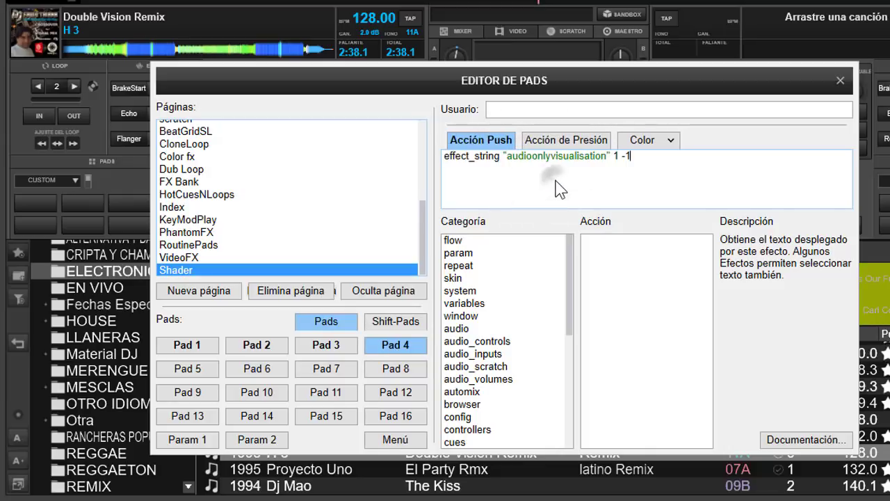
click(627, 157)
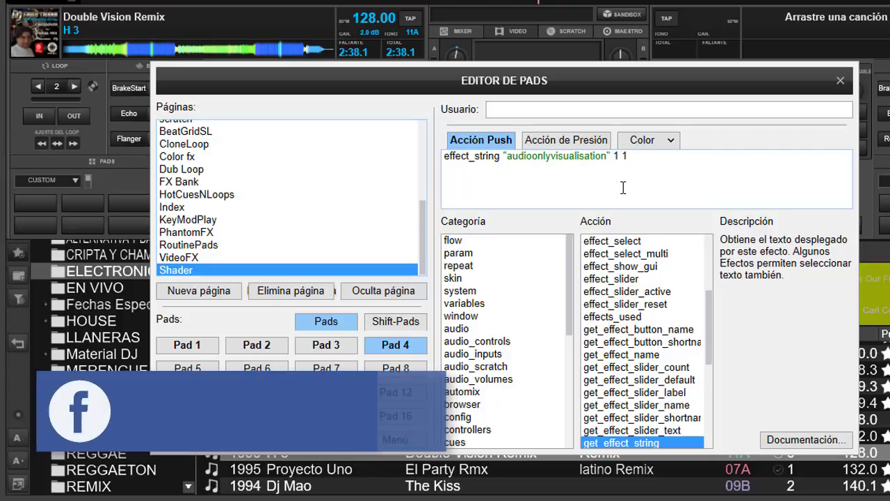
text(+)
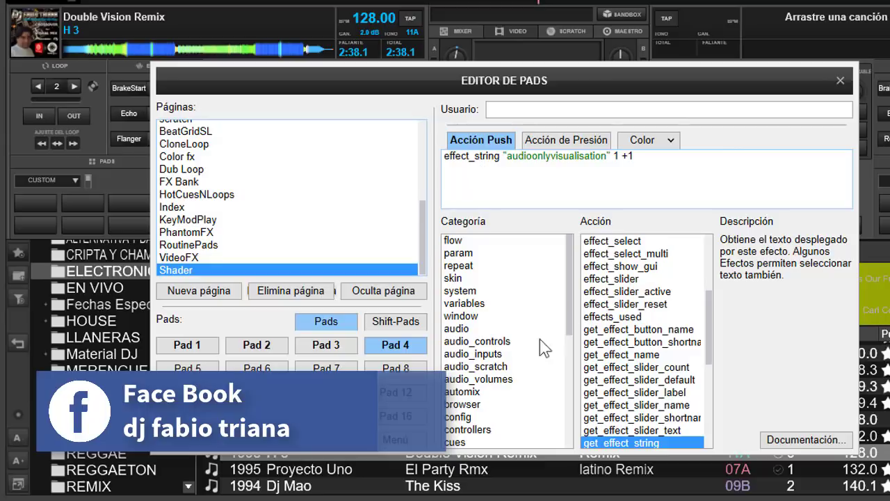
- Move the pad editor aside, then name Pad 1 "Off" and Pad 2 "On"
drag(501, 87, 588, 63)
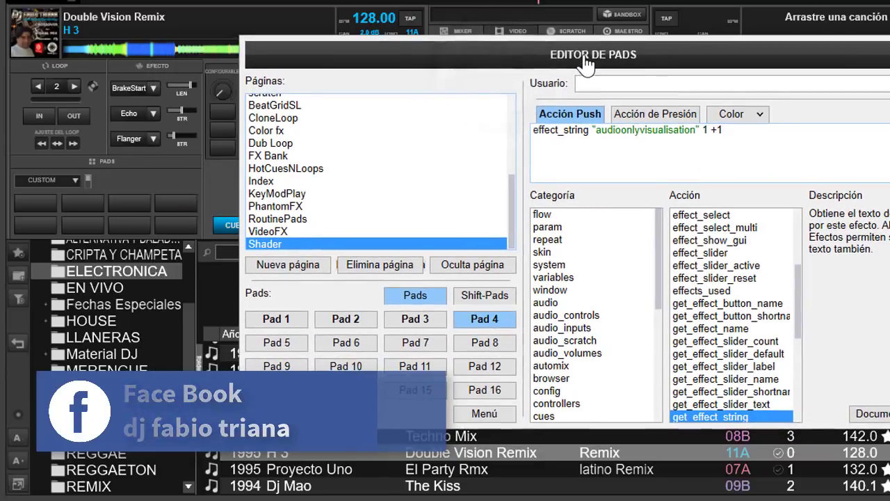
click(274, 320)
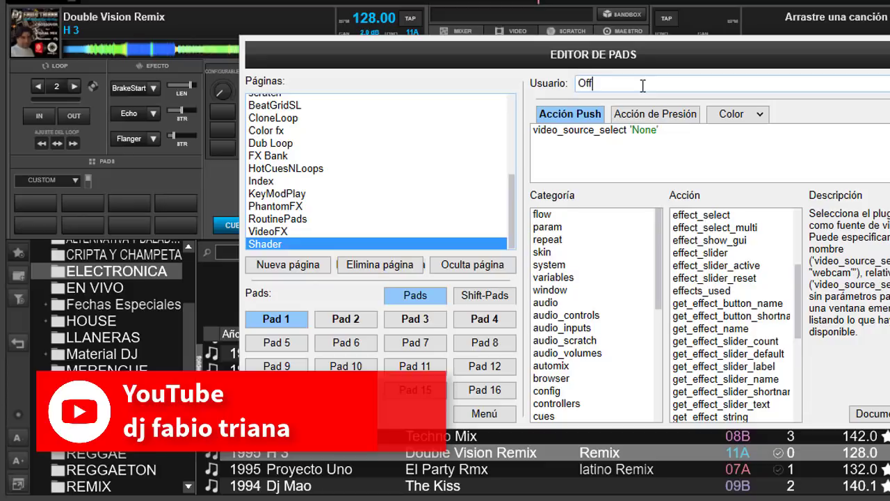
click(344, 319)
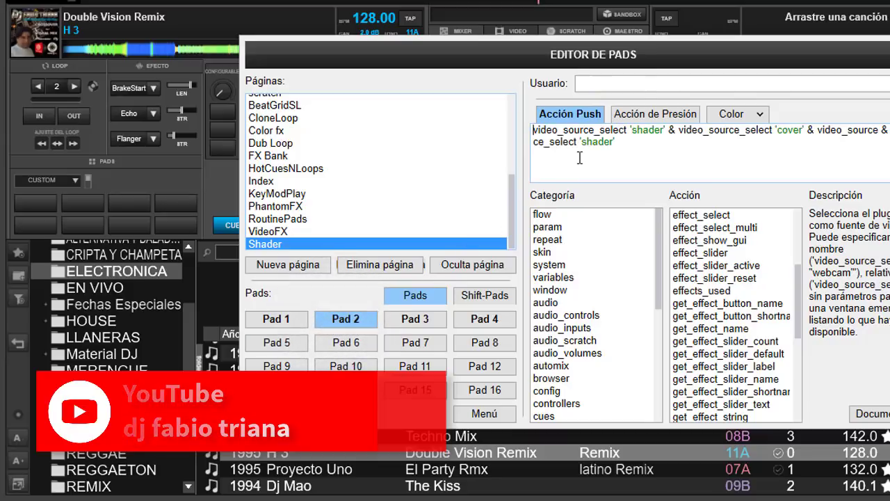
click(649, 82)
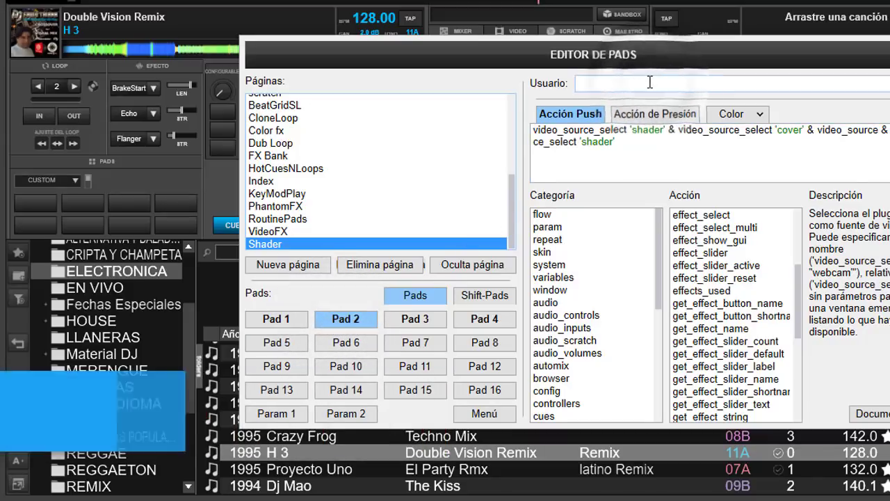
text(On)
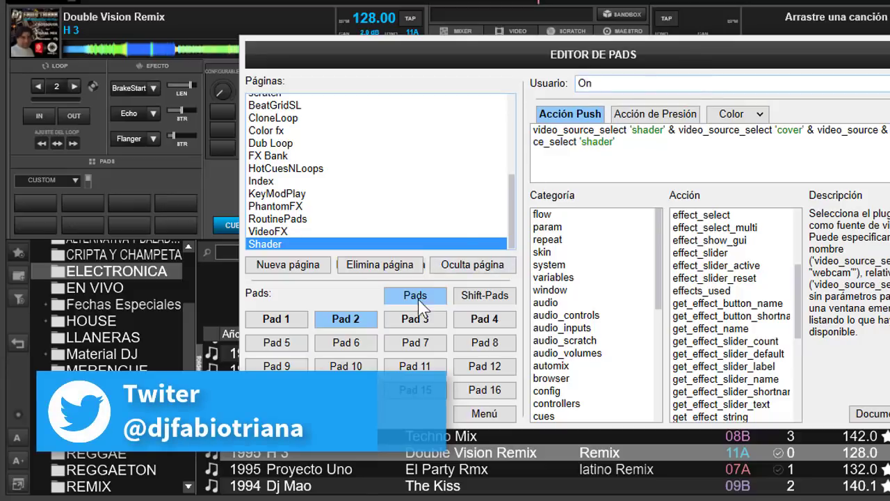
- Name Pad 3 "Pre" and Pad 4 "Nex"
click(420, 320)
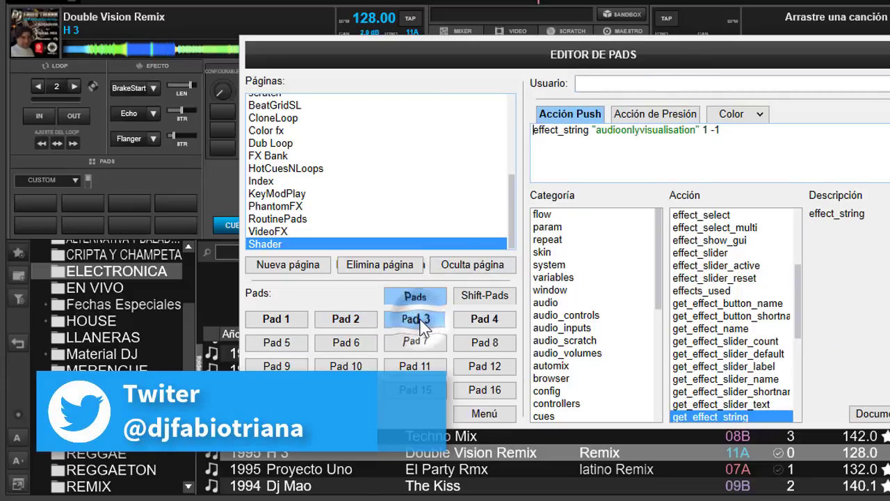
click(632, 83)
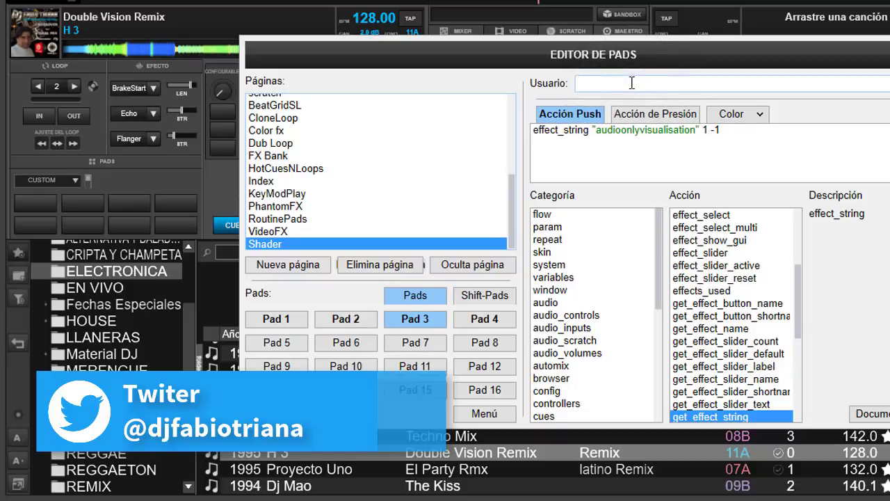
text(Pre)
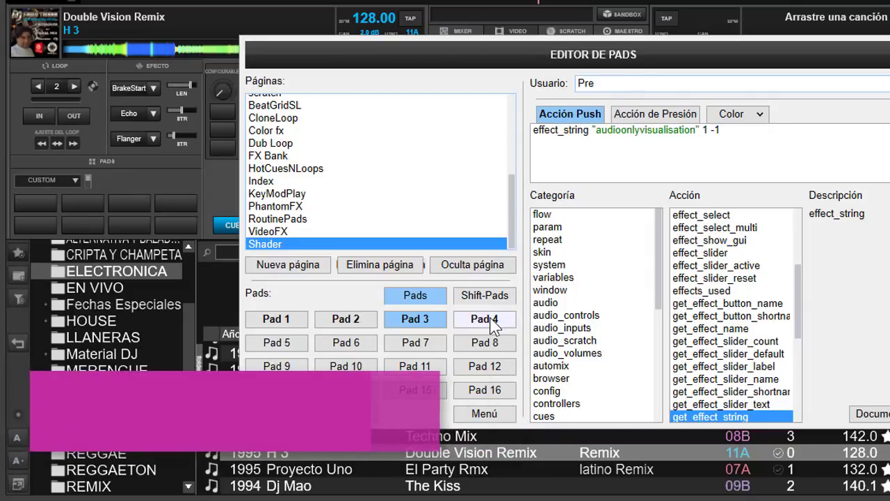
click(491, 321)
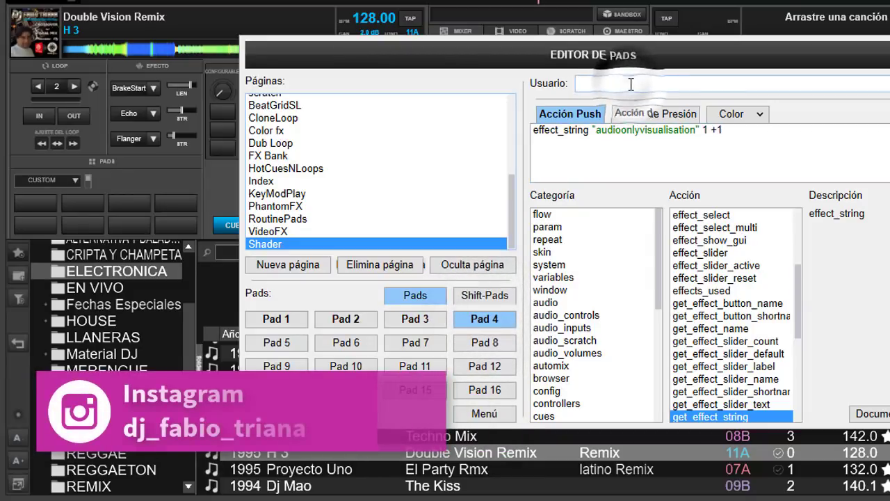
click(631, 84)
text(Nex)
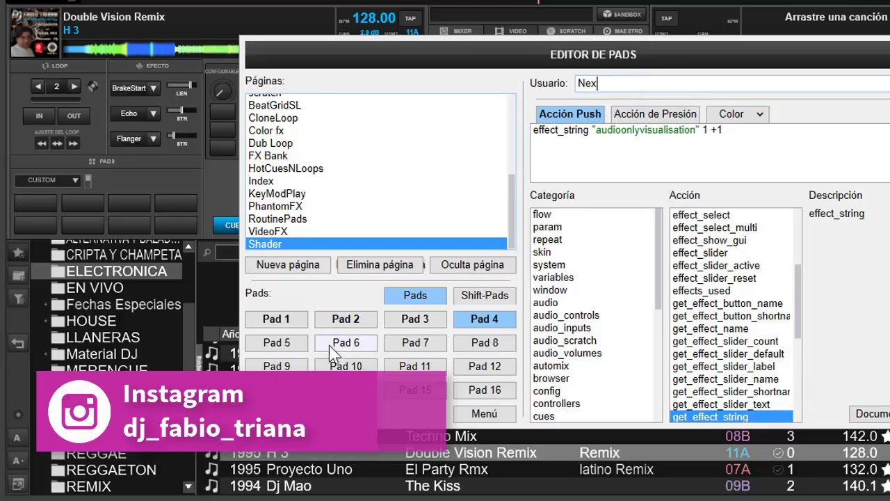
- Select Pad 5 and try to copy the line set 'shaderauto' 0 & repeat_stop 'autonext' from Notepad
click(288, 342)
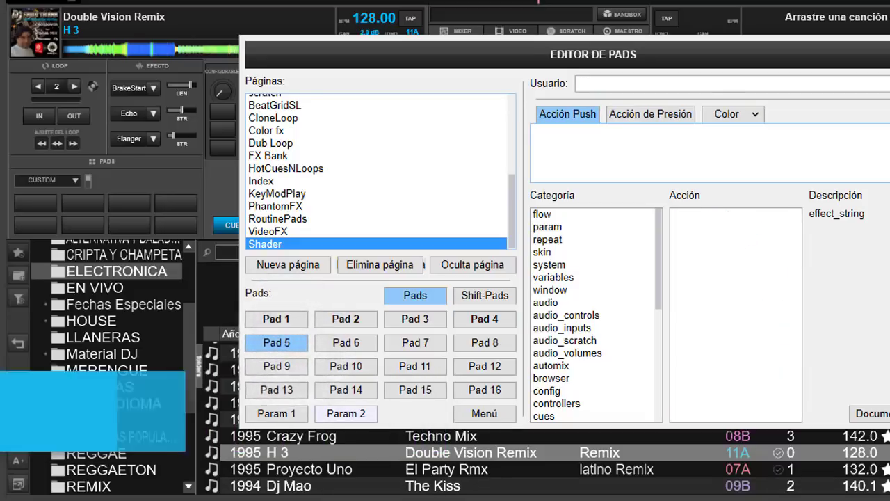
key(alt+Tab)
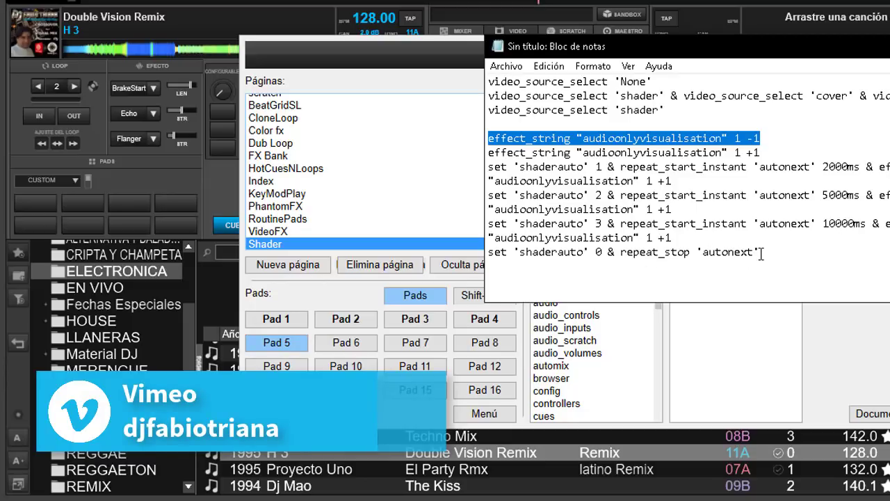
drag(761, 253, 488, 259)
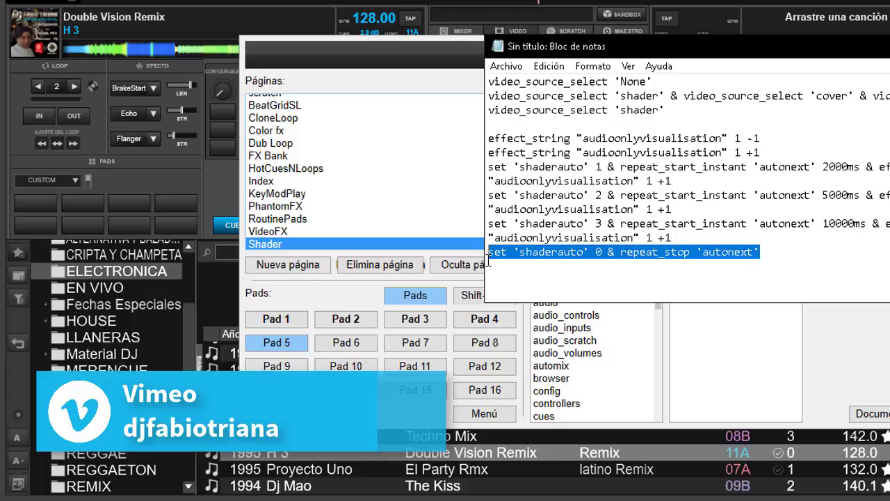
right_click(514, 253)
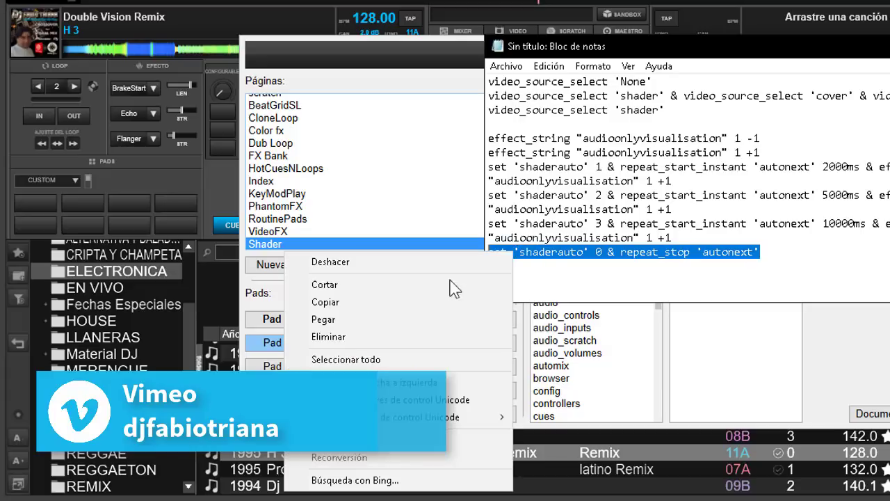
click(430, 304)
click(429, 282)
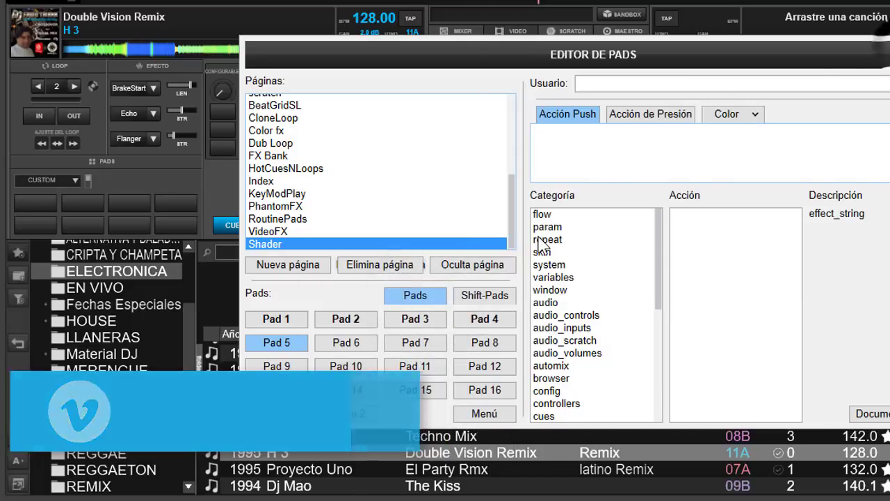
- Try to paste the repeat_stop 'autonext' command as Pad 5's push action
click(588, 143)
right_click(588, 142)
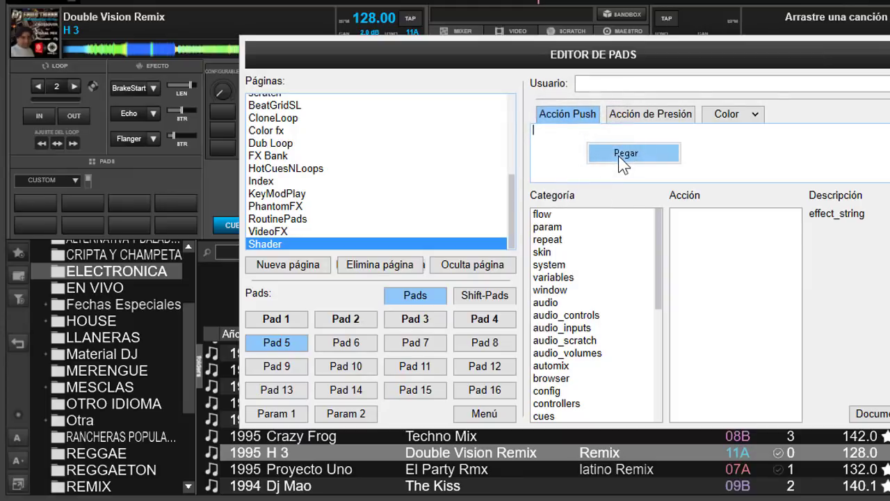
click(621, 160)
click(595, 130)
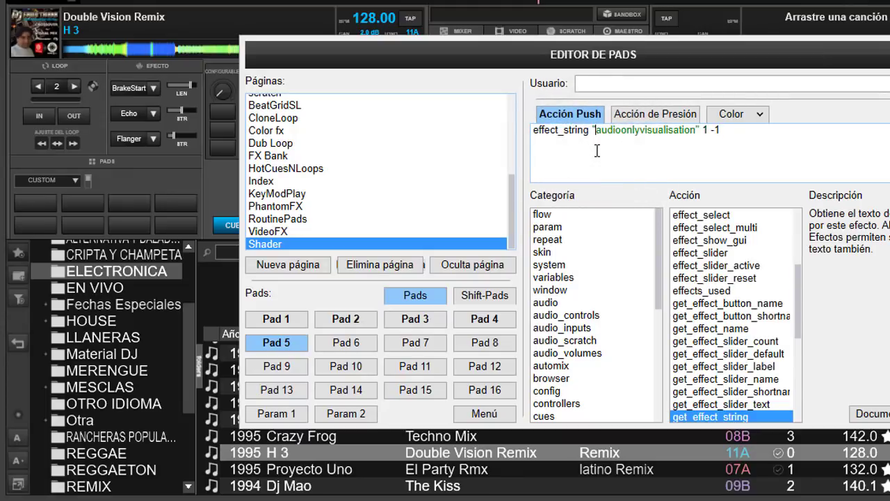
- Switch back to Notepad and copy the selected line set 'shaderauto' 0 & repeat_stop 'autonext' again
key(alt+Tab)
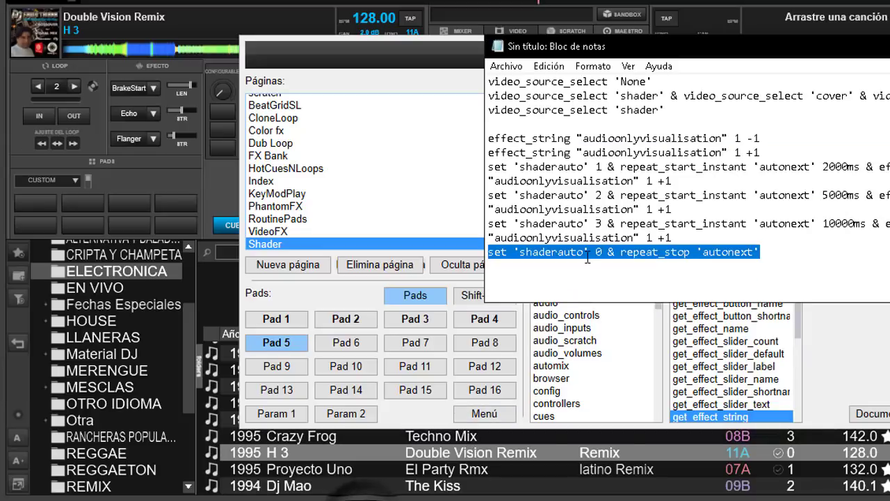
right_click(712, 251)
click(583, 303)
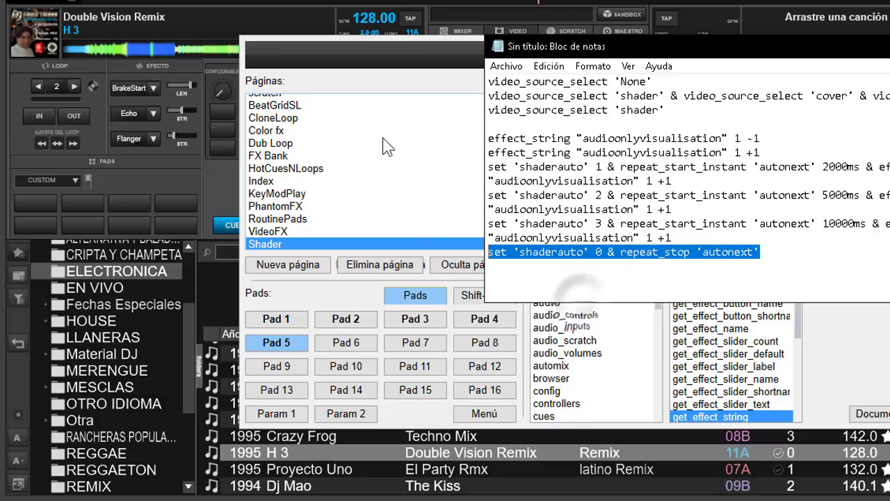
- Return to the VirtualDJ pad editor and replace the Shader page's Pad 5 push action with set 'shaderauto' 0 & repeat_stop 'autonext'
click(383, 141)
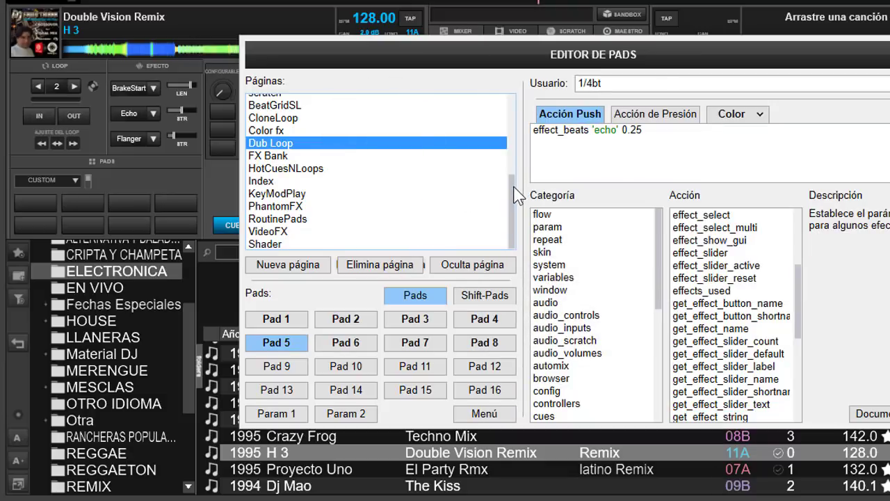
click(267, 245)
click(740, 128)
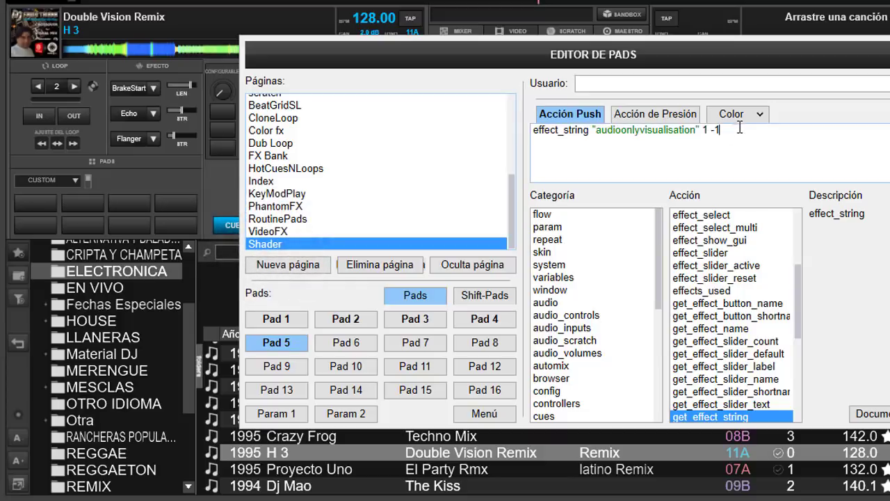
key(ctrl+a)
key(BackSpace)
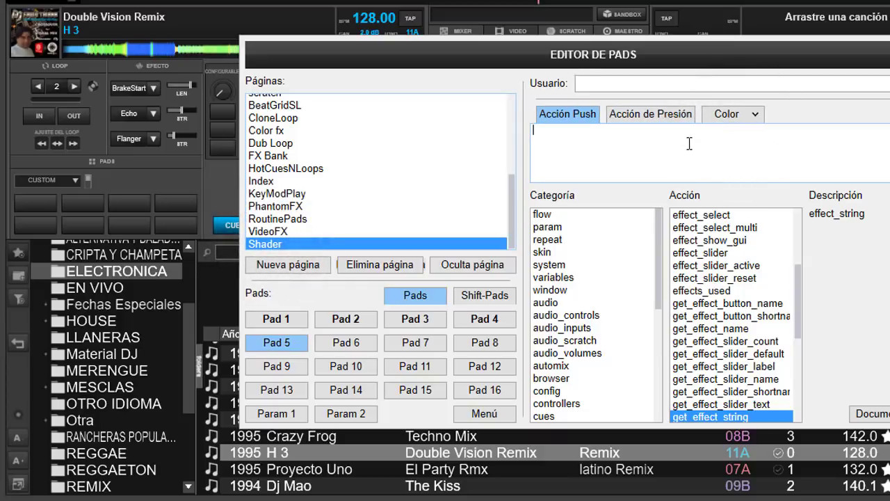
key(ctrl+v)
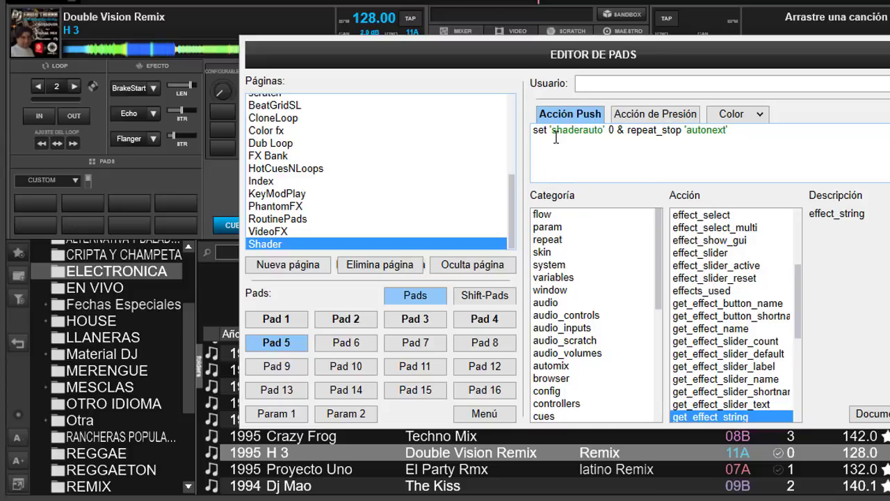
- Name Pad 5 "Stop"
drag(557, 137, 581, 134)
click(619, 142)
click(638, 82)
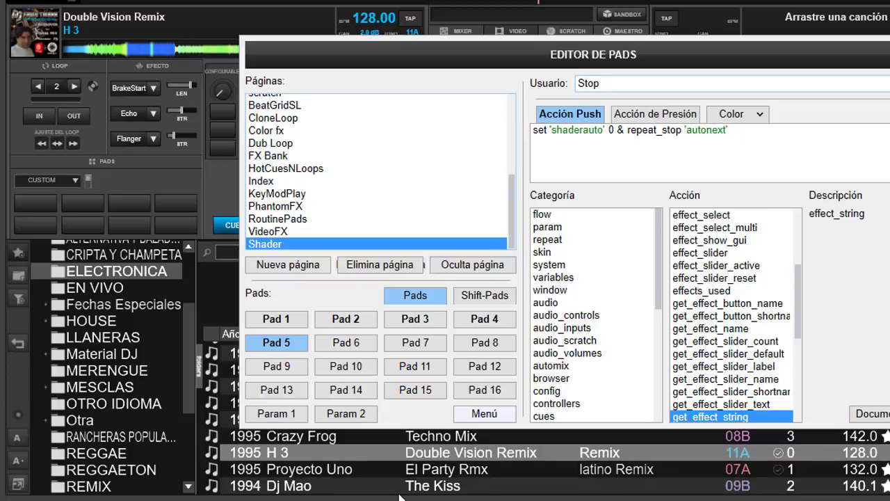
- Switch to Notepad and copy the whole set 'shaderauto' 1 & repeat_start_instant 'autonext' 2000ms command, through "audioonlyvisualisation" 1 +1
key(alt+Tab)
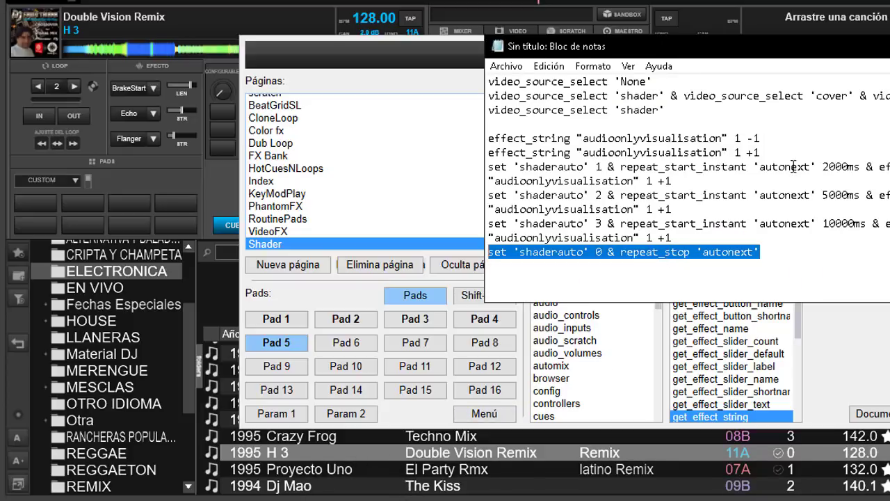
drag(489, 167, 676, 183)
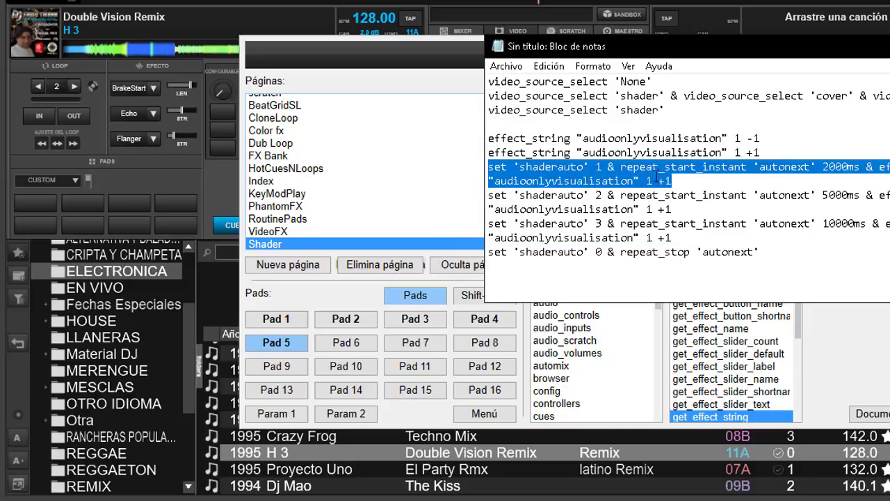
right_click(650, 172)
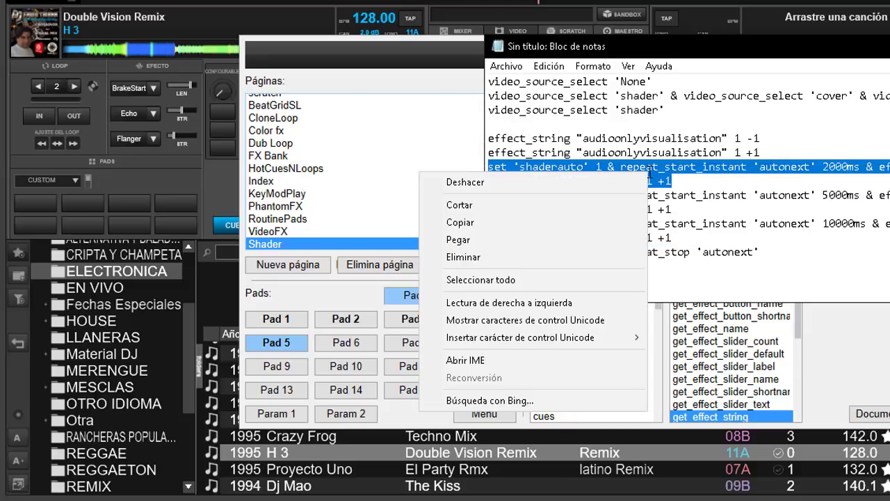
click(559, 218)
- Switch back to VirtualDJ and paste the copied repeat_start_instant 'autonext' 2000ms command as Pad 6's push action
key(alt+Tab)
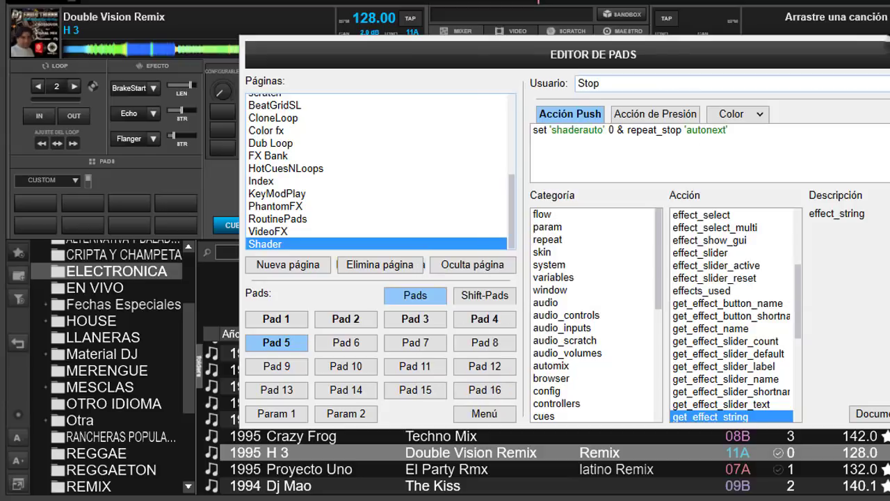
click(345, 342)
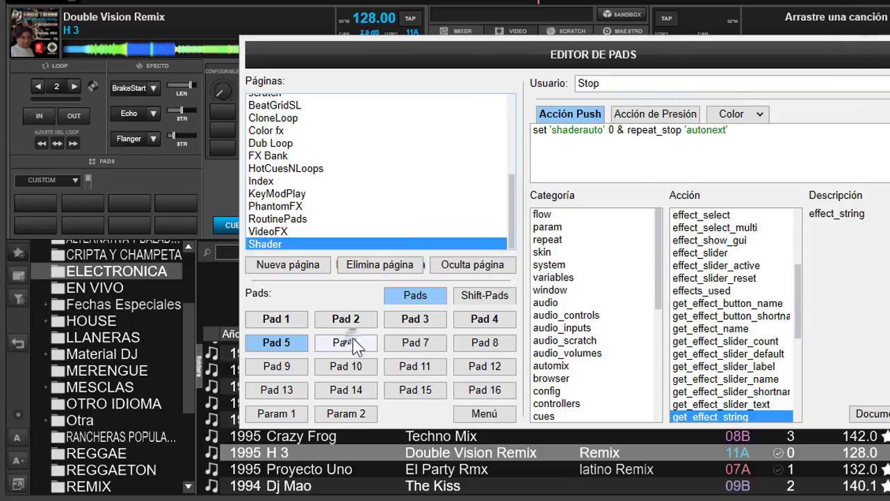
right_click(582, 138)
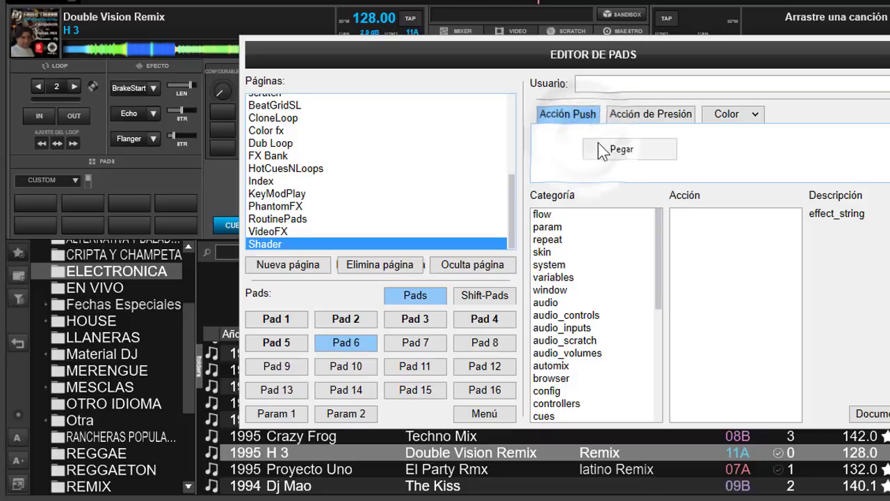
click(606, 149)
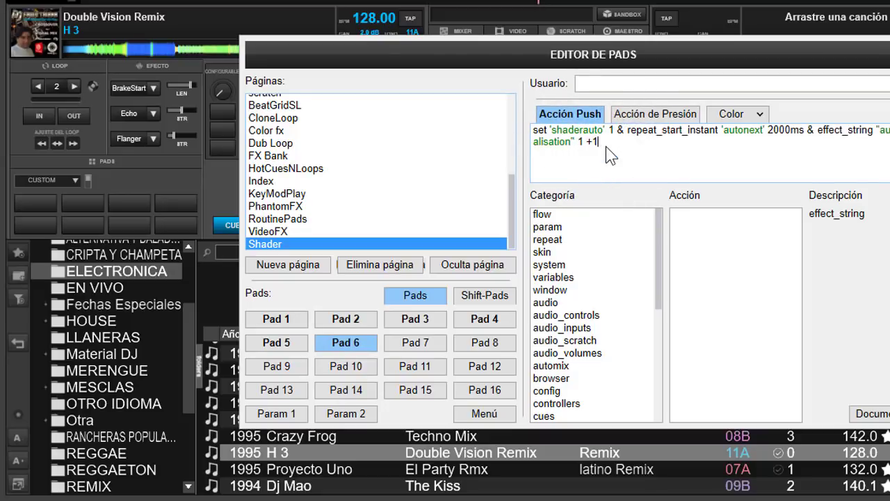
double_click(560, 141)
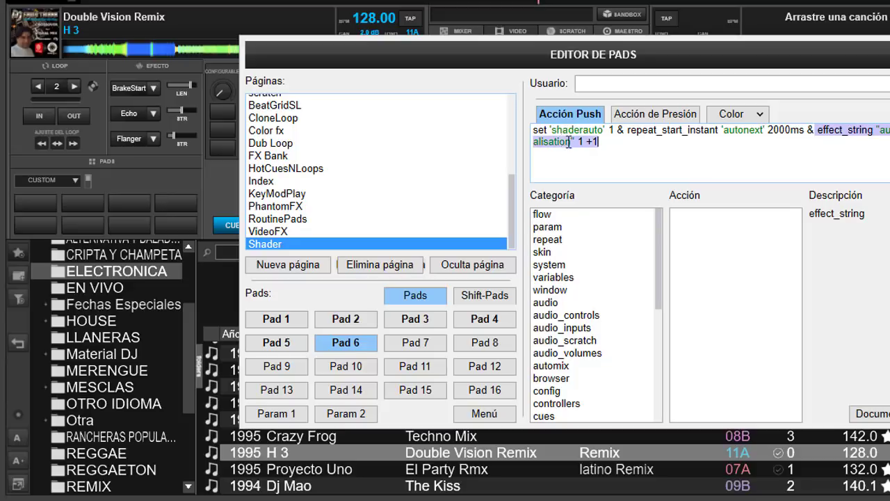
click(556, 141)
click(614, 140)
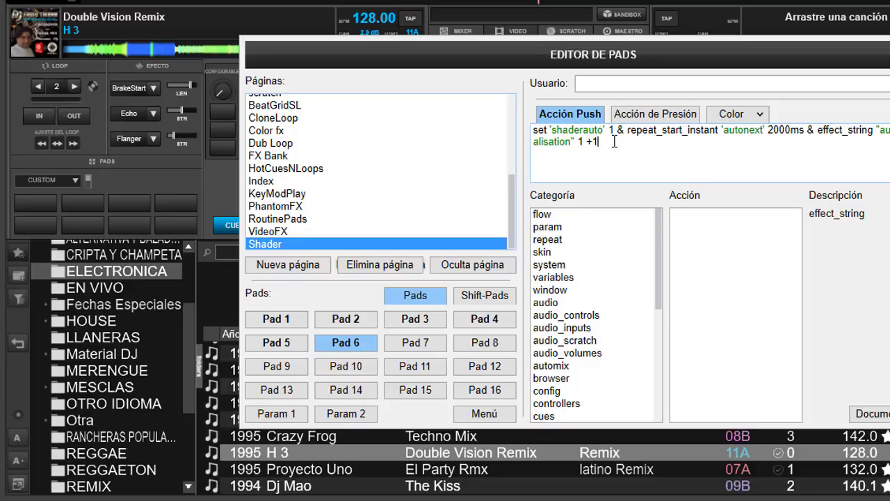
- Set the 'autonext' repeat interval in Pad 6's push action to 5000ms
drag(624, 130, 532, 130)
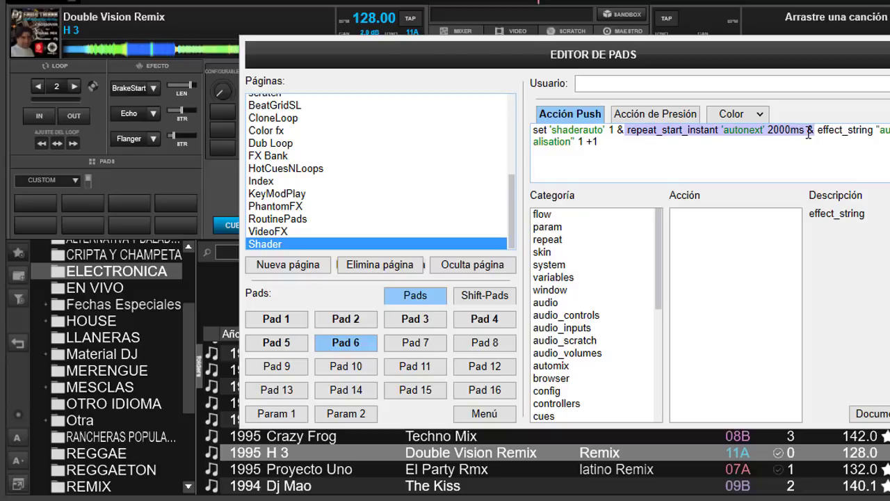
click(775, 130)
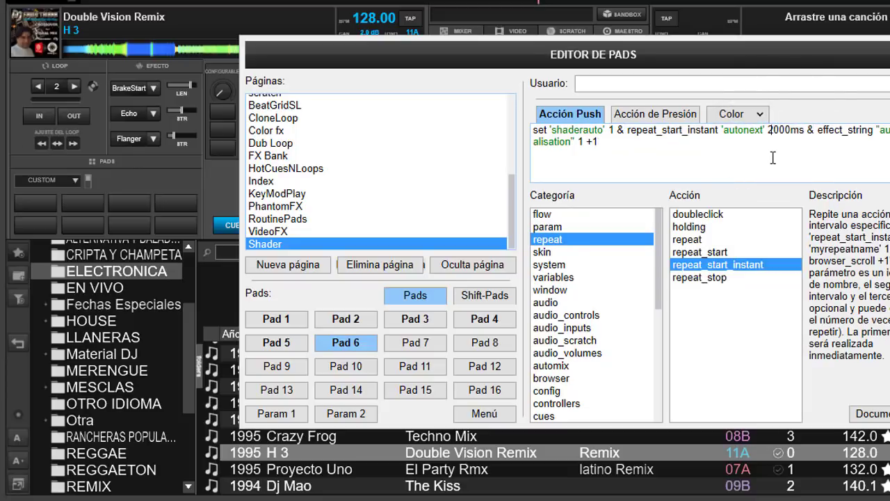
key(BackSpace)
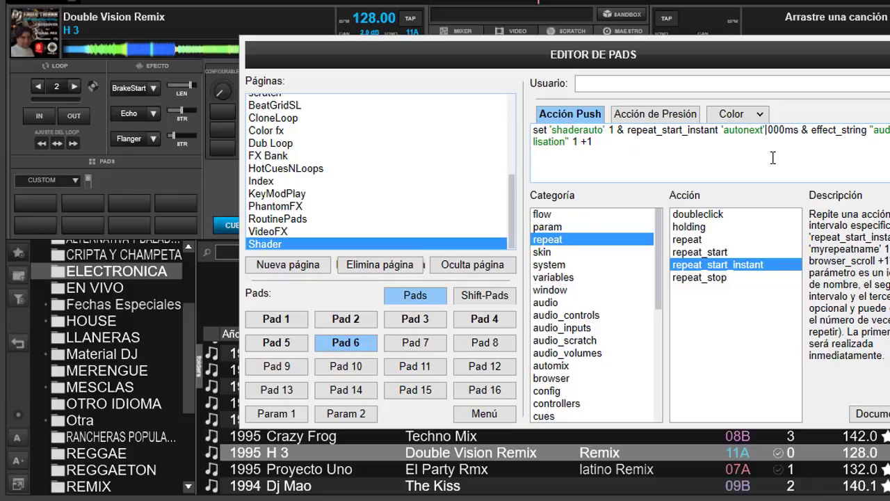
text(5)
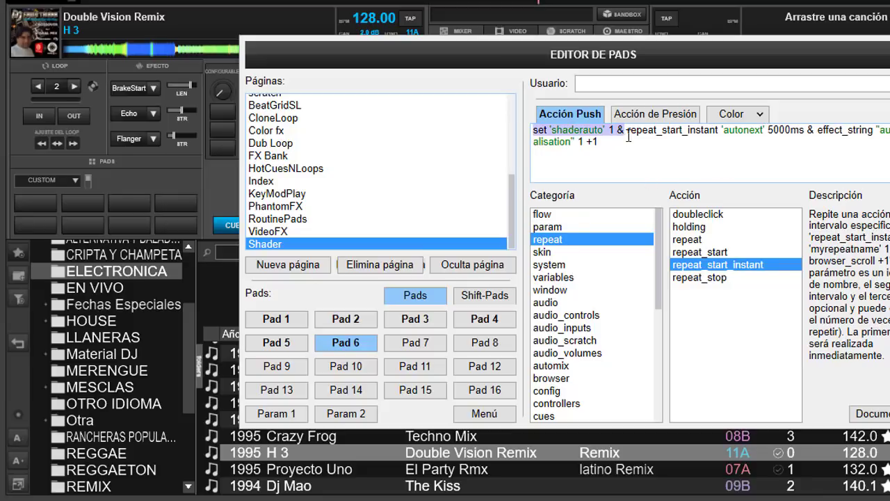
drag(626, 131, 815, 131)
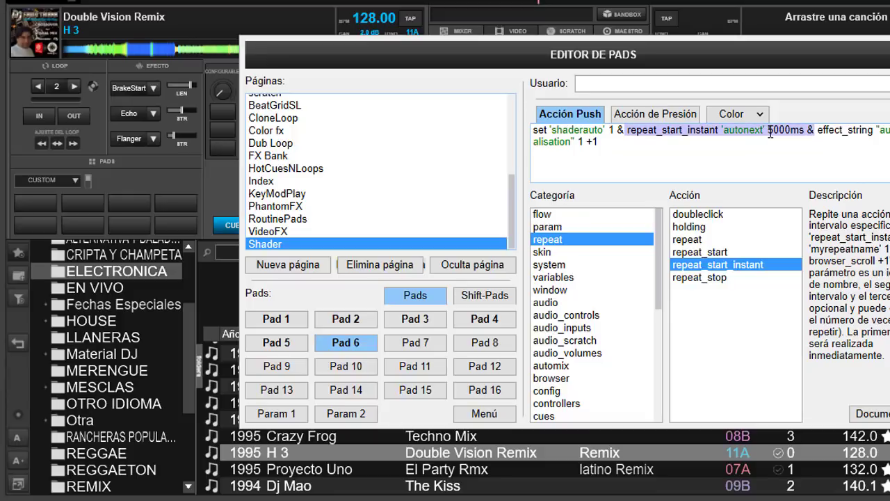
drag(816, 130, 849, 135)
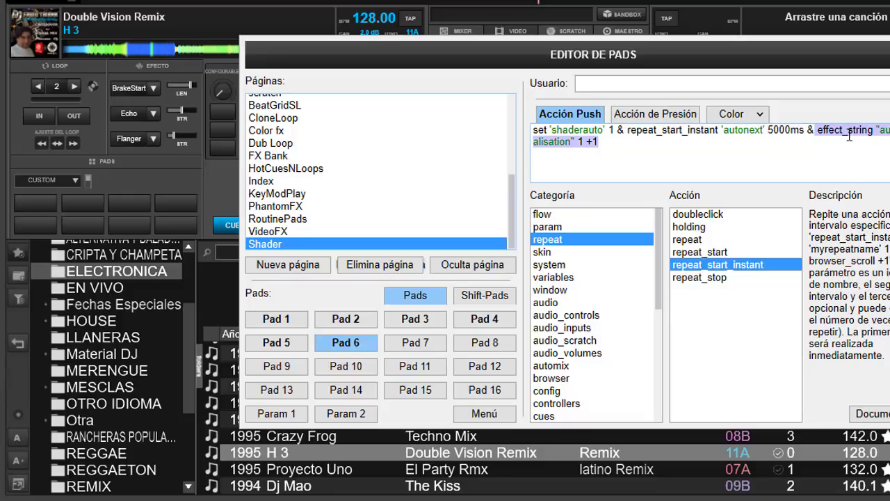
click(541, 145)
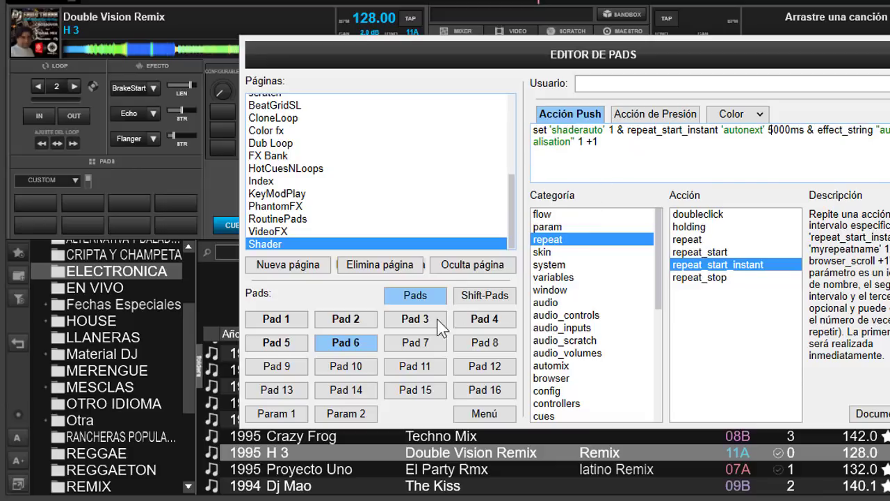
- Paste the same repeat_start_instant command as Pad 7's push action and set its interval to 15000ms
click(421, 342)
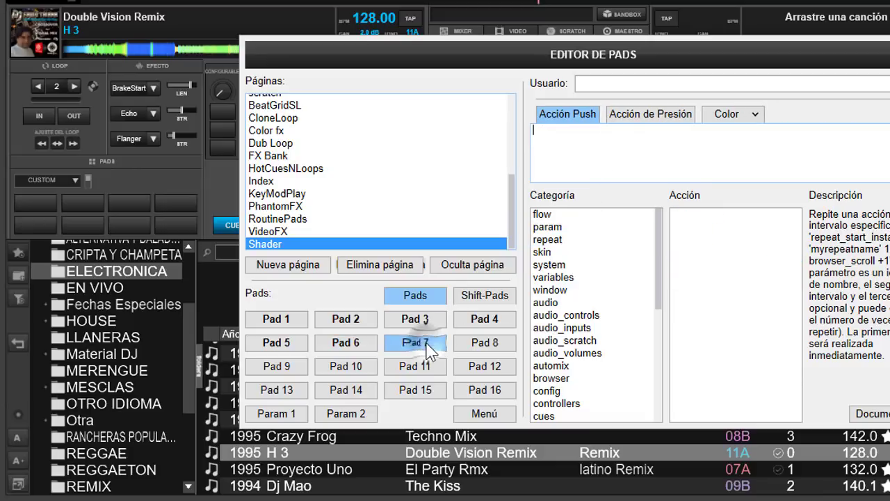
right_click(582, 141)
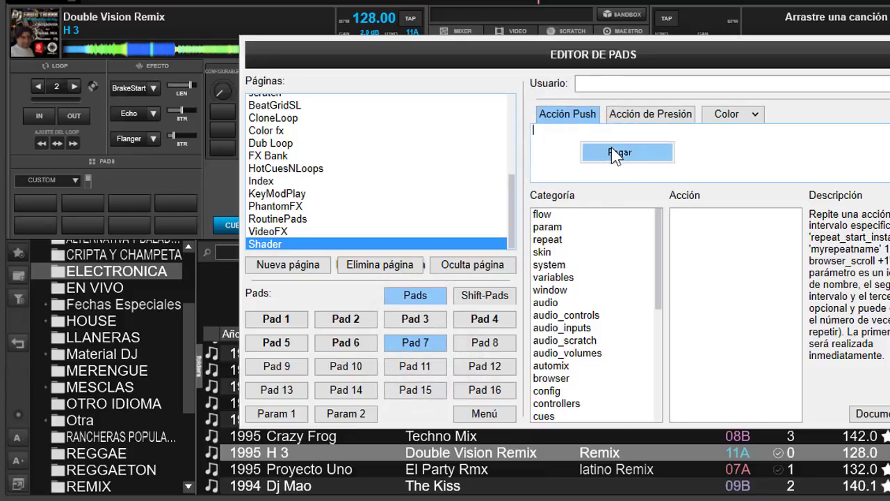
click(611, 147)
double_click(773, 133)
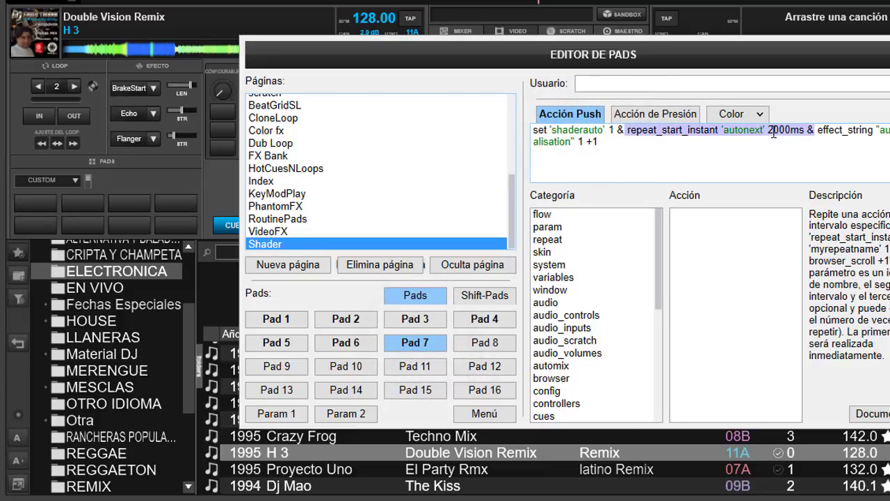
click(773, 133)
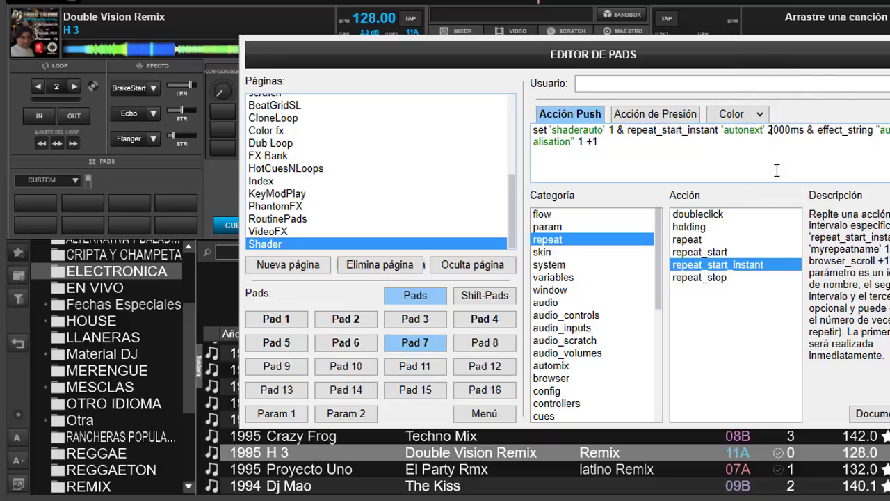
key(Delete)
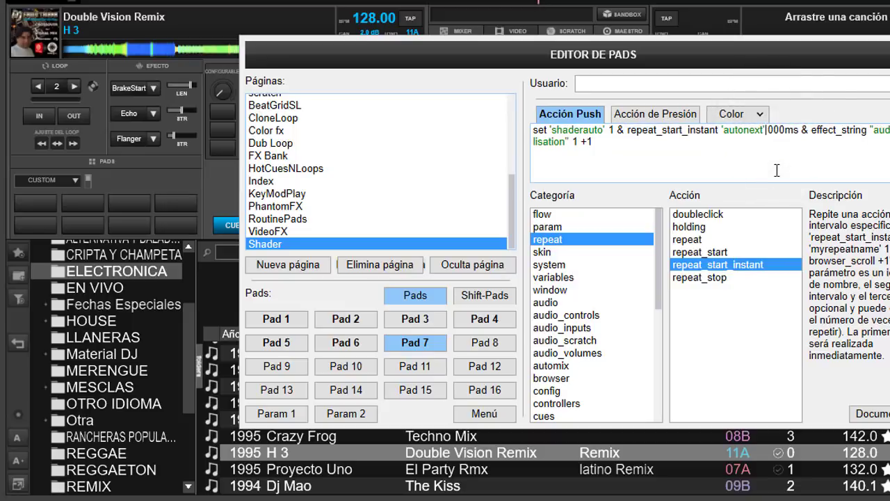
text(15)
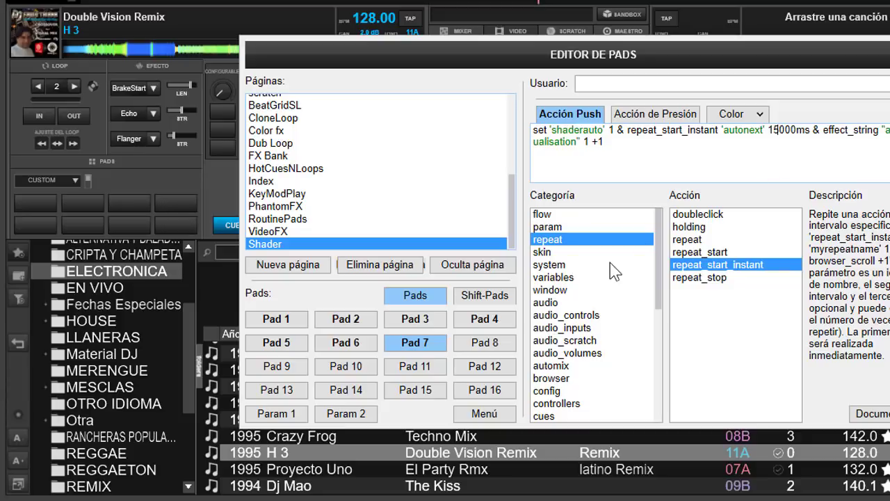
- Name Pad 6 "A 5" and Pad 7 "A 15"
click(363, 342)
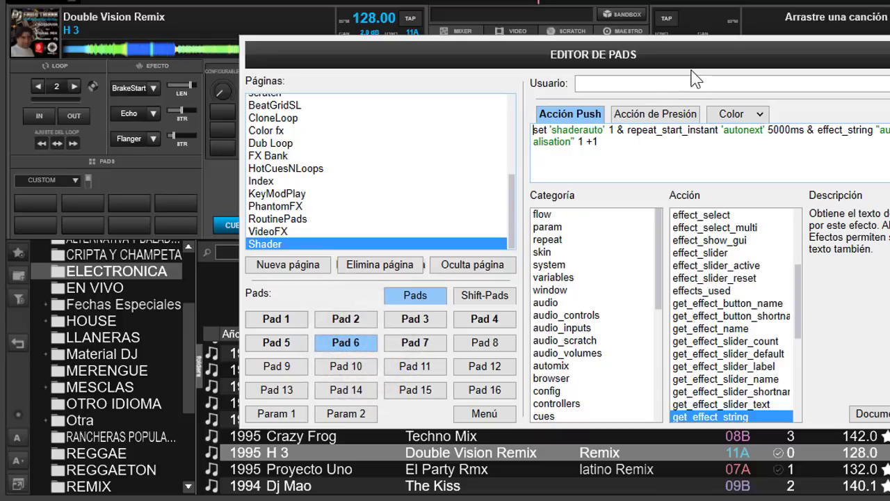
click(658, 83)
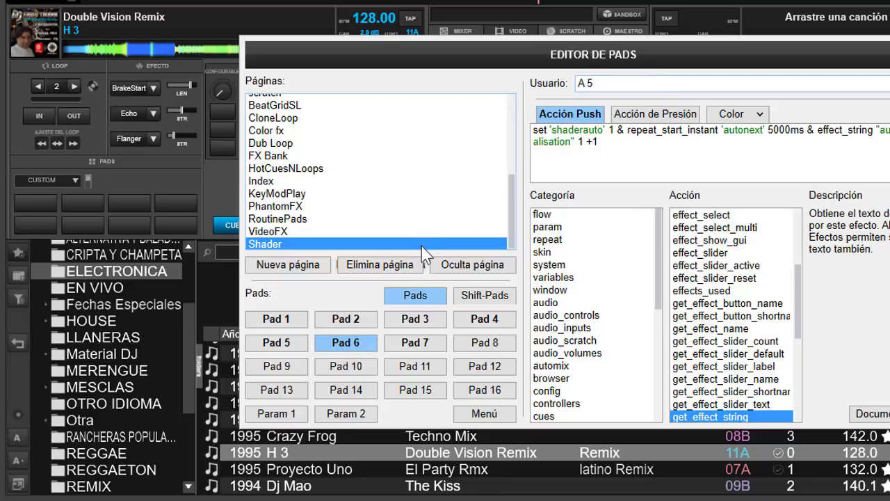
click(415, 342)
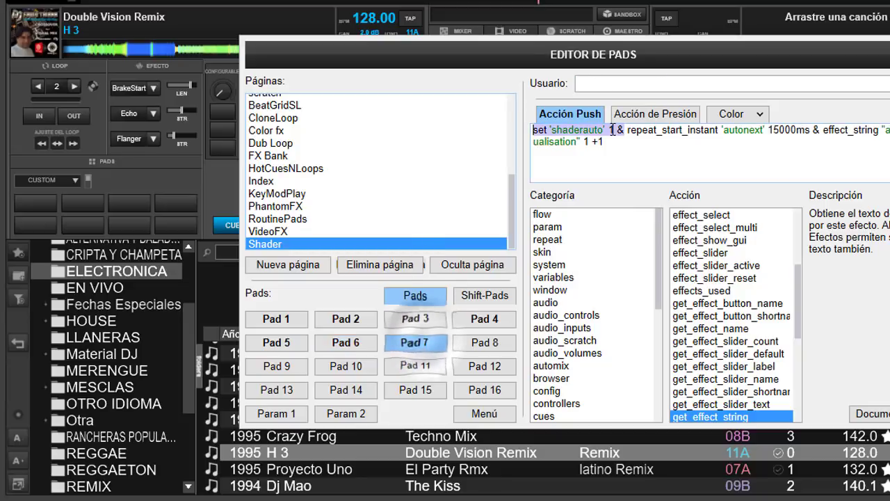
click(638, 82)
text(A 15)
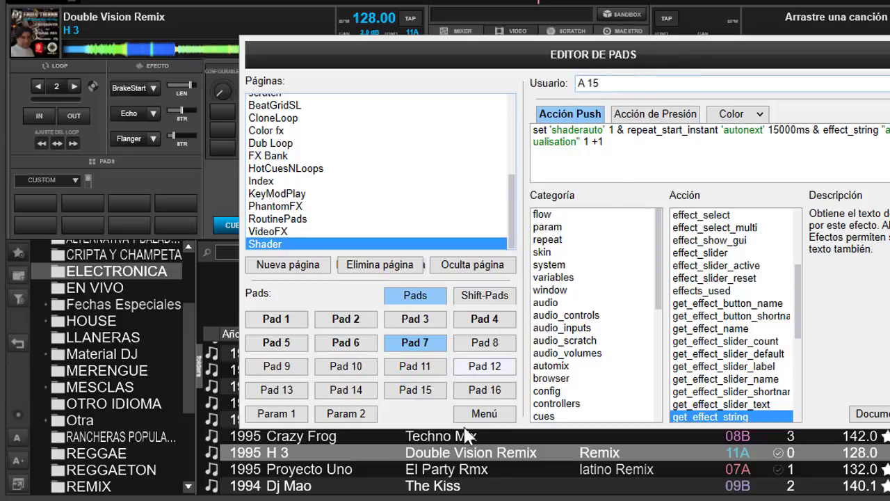
- Paste the copied repeat_start_instant 'autonext' command as Pad 8's push action and set its interval to 50000ms
mouse_move(369, 498)
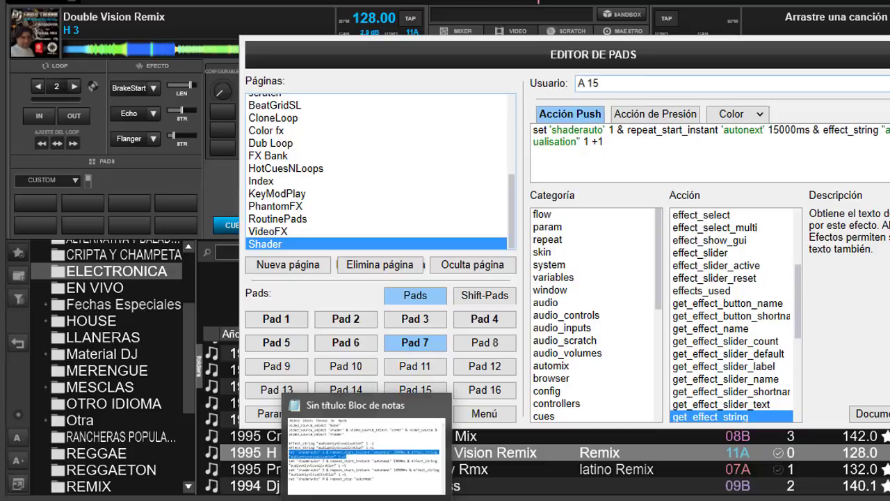
click(493, 340)
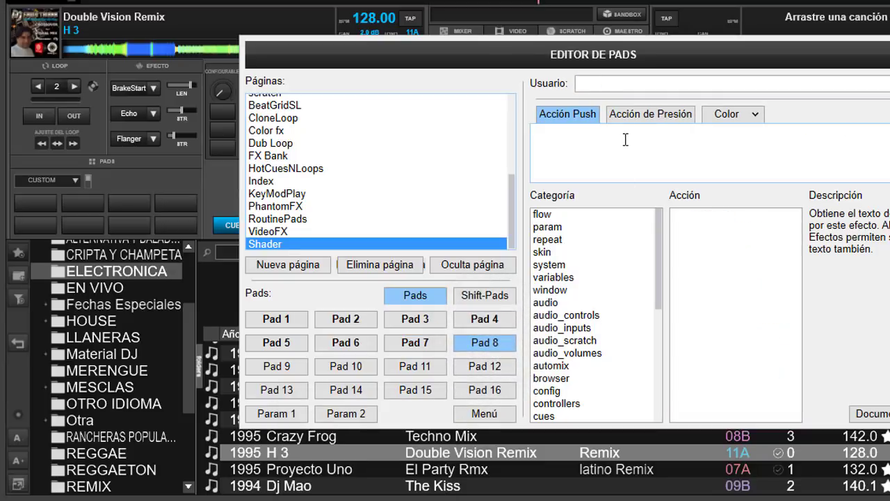
key(ctrl+v)
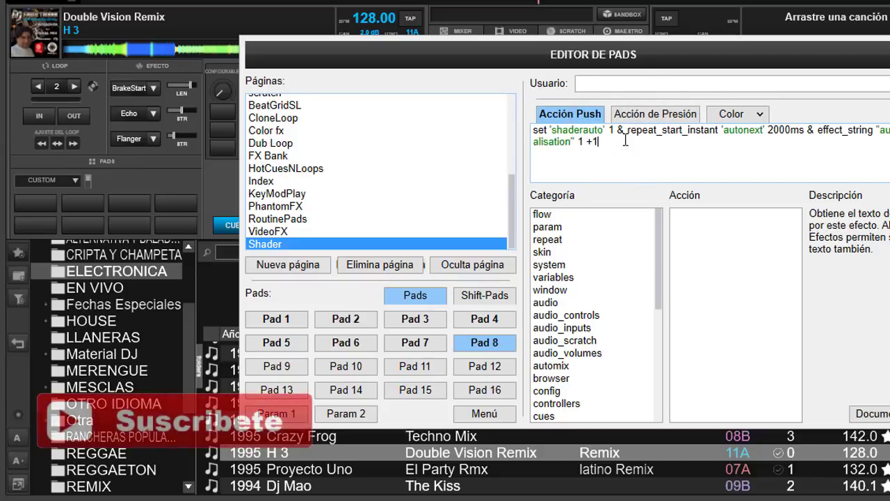
drag(627, 130, 814, 130)
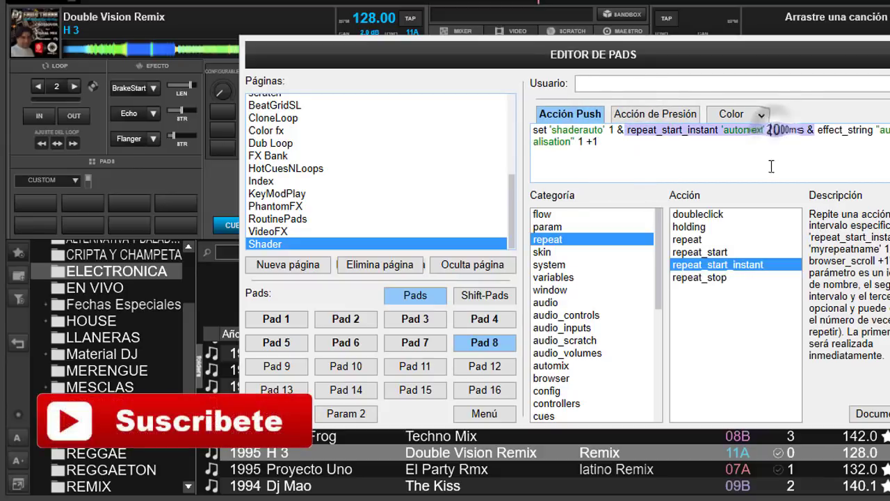
click(775, 133)
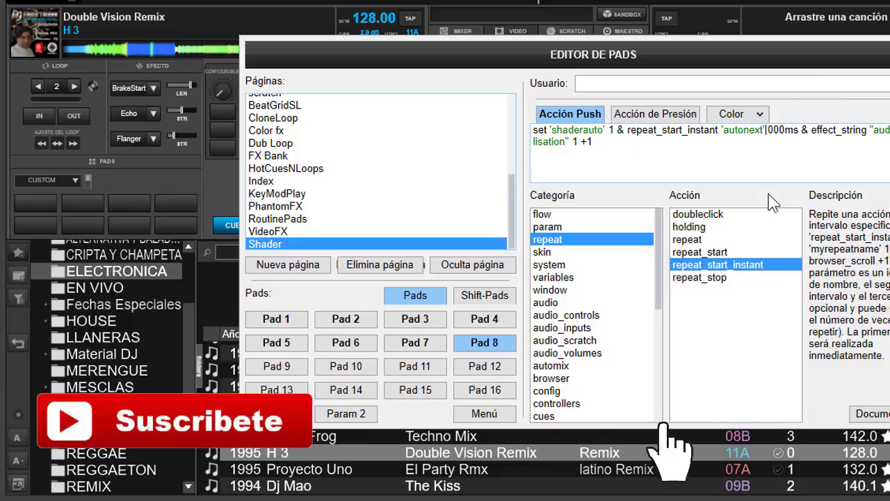
key(BackSpace)
text(5)
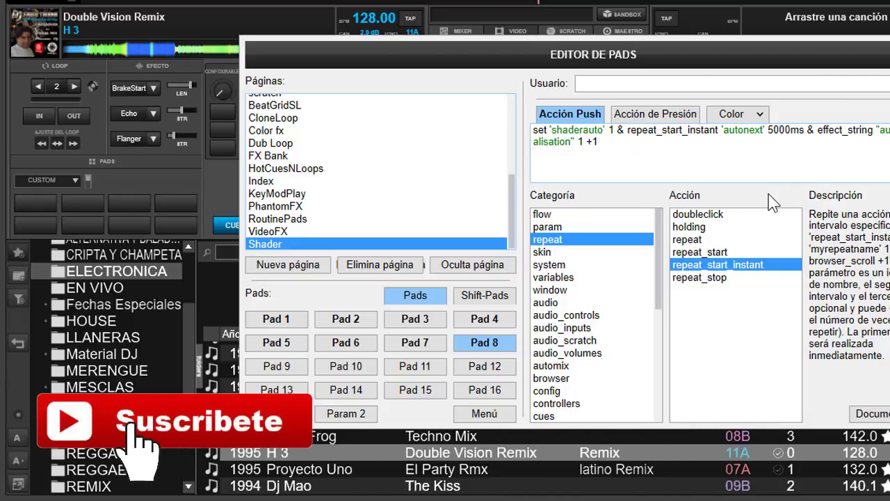
text(0)
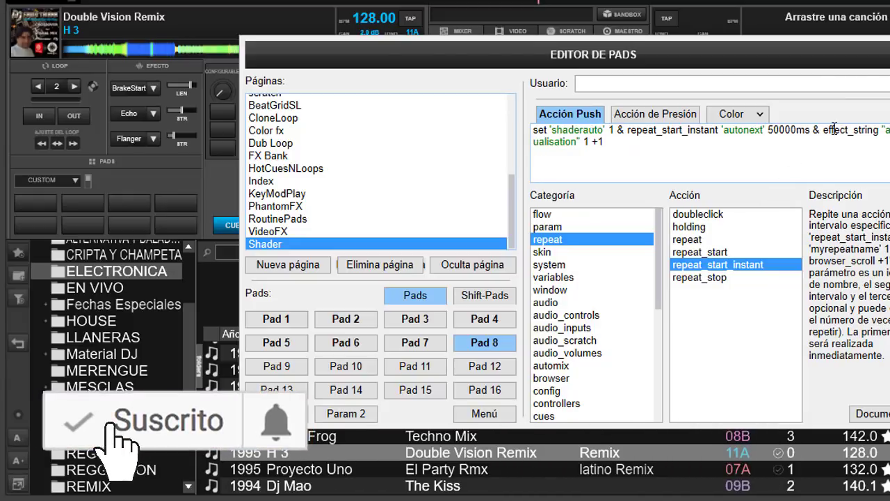
- Name Pad 8 "A 50" and close the pad editor
click(679, 86)
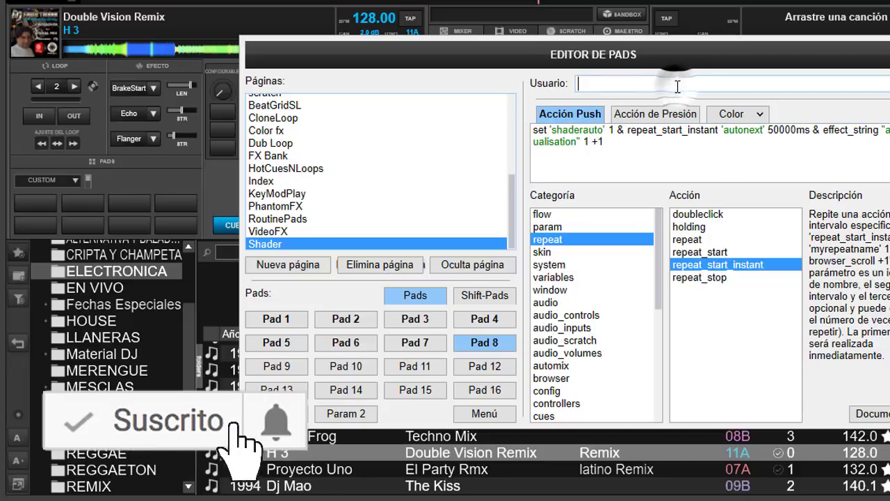
text(A)
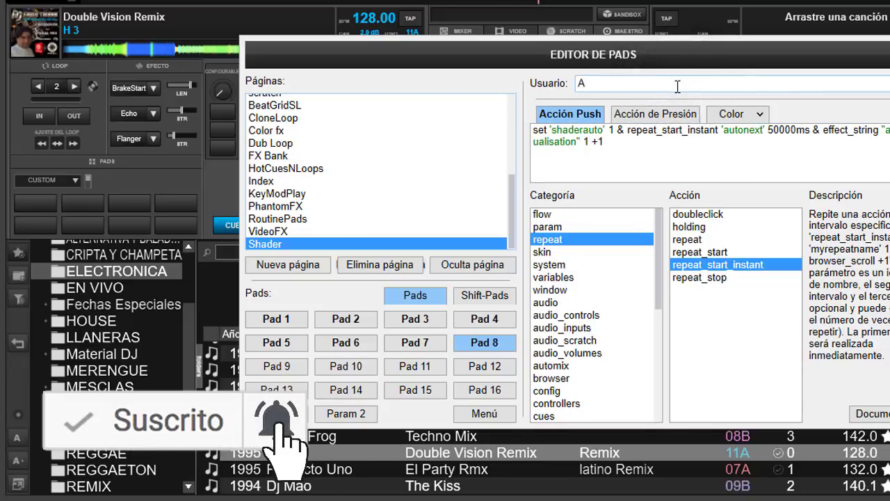
text( 50)
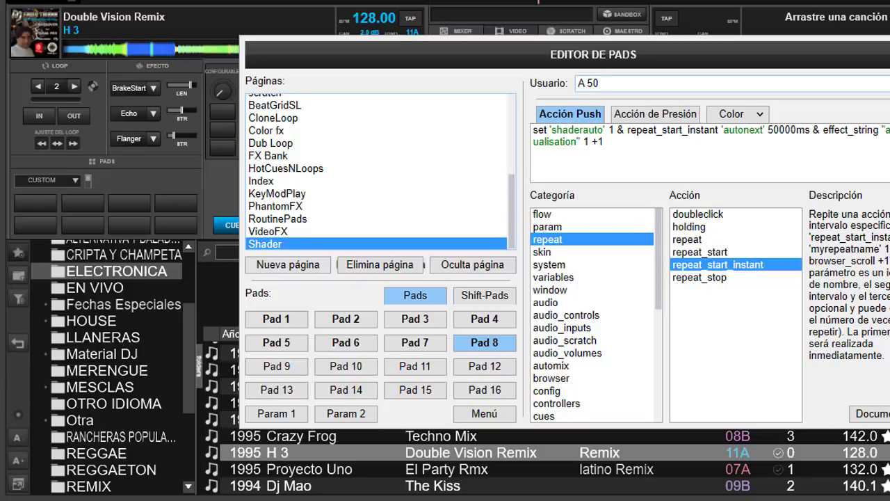
key(Escape)
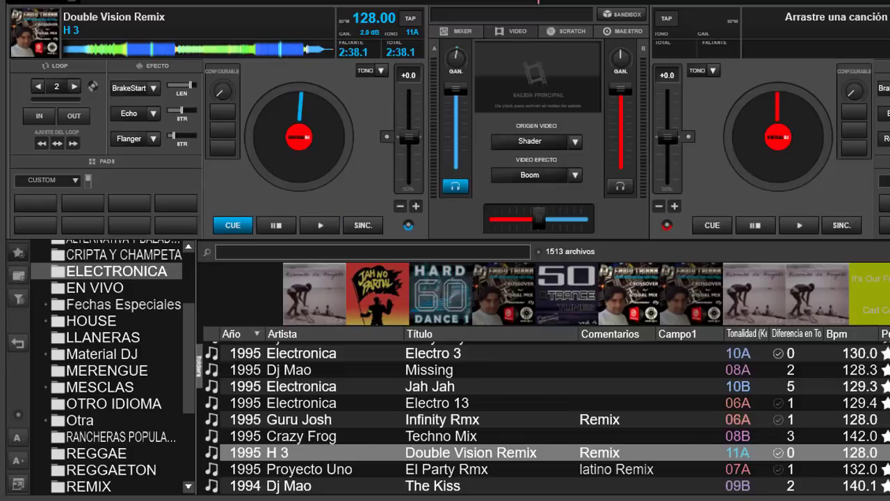
- Load the Shader page on the deck's pads and test it by switching the shader visuals on and off repeatedly, ending with them on
click(73, 180)
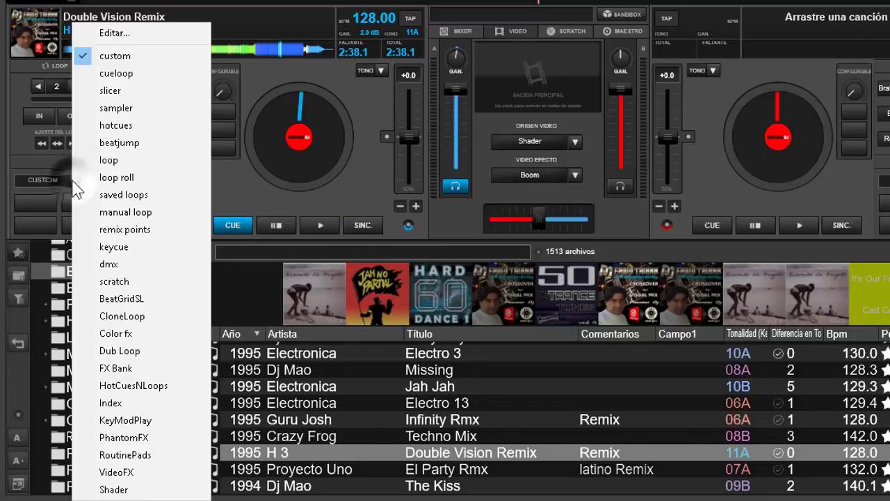
click(125, 489)
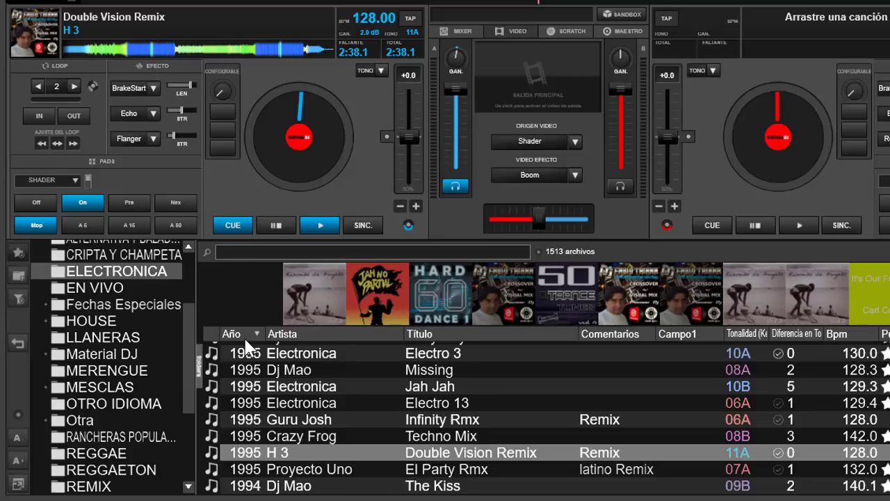
click(90, 198)
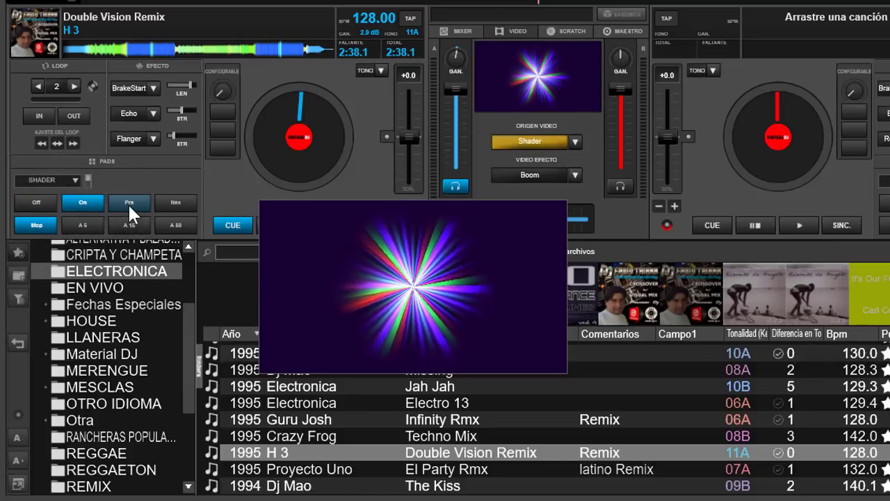
click(39, 200)
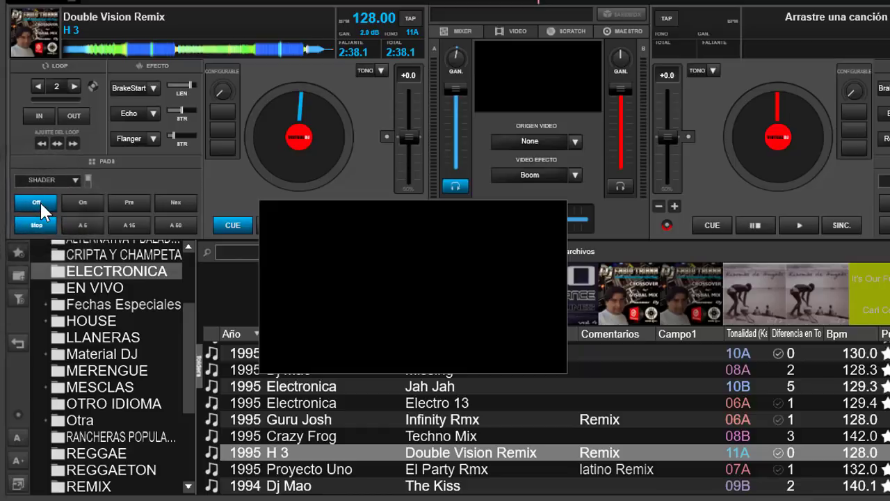
click(76, 200)
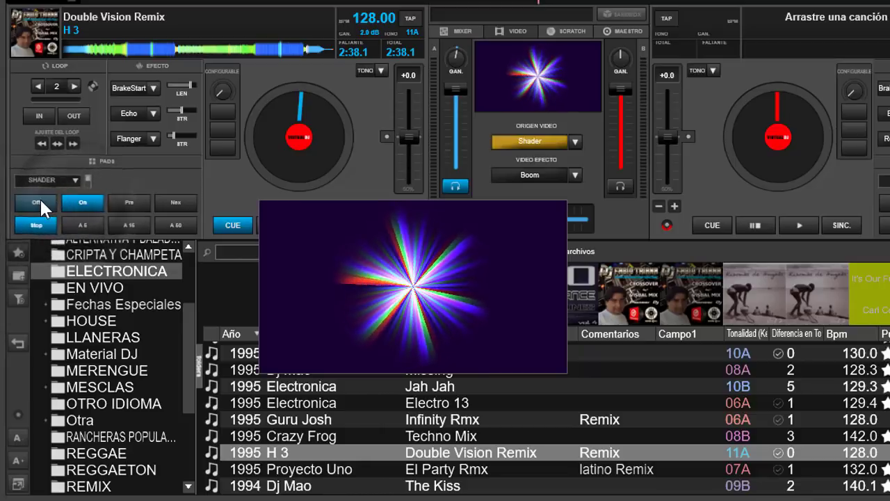
click(35, 199)
click(77, 201)
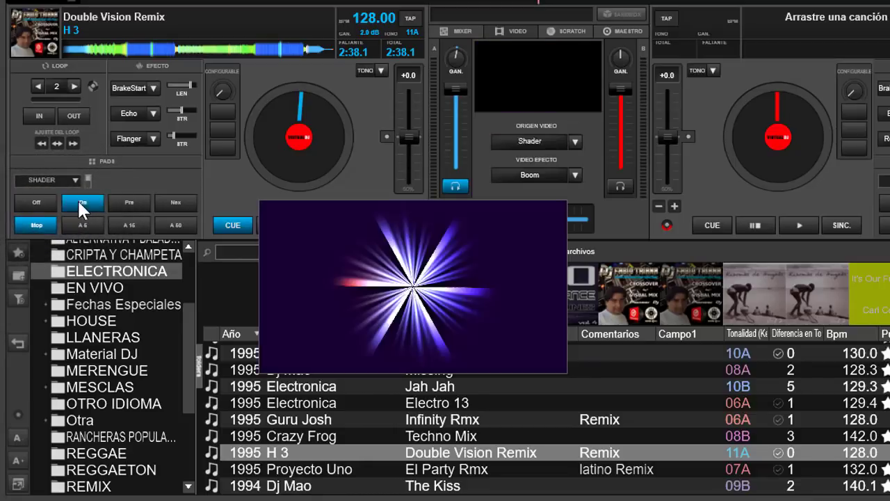
click(40, 200)
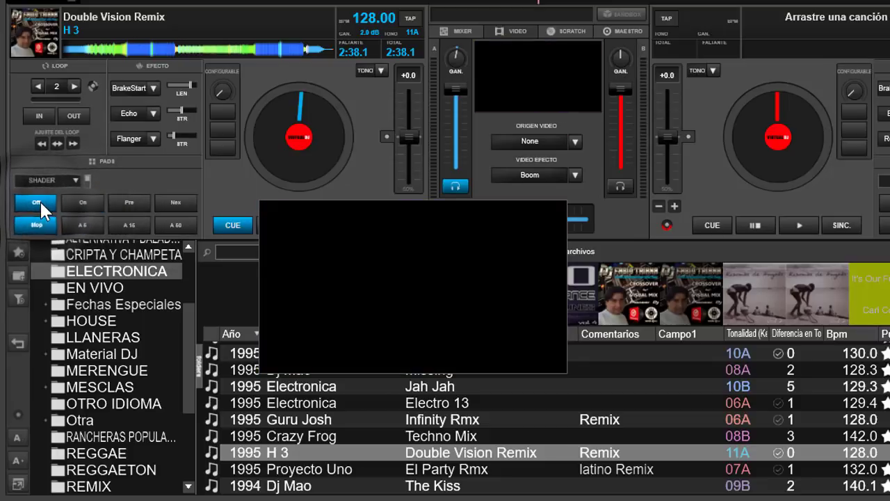
click(78, 201)
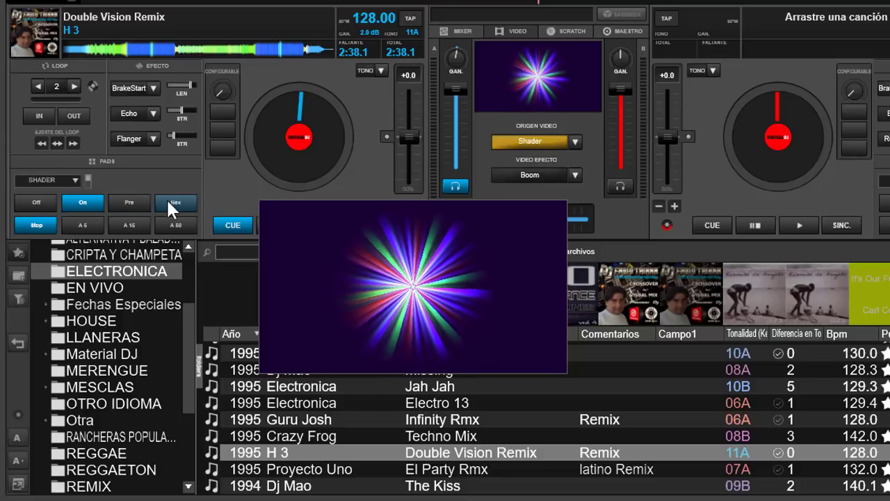
- Move the video output window up beside the pads and advance through three shader visuals with the Nex pad
drag(304, 231, 290, 145)
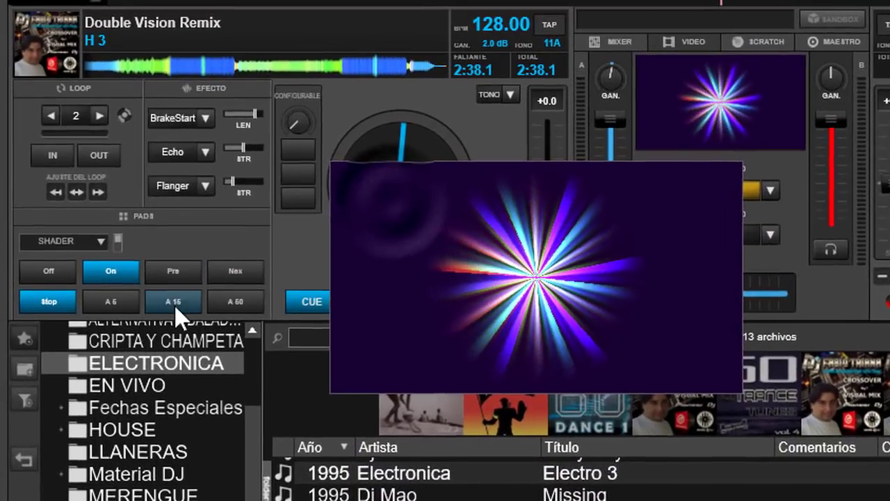
click(244, 272)
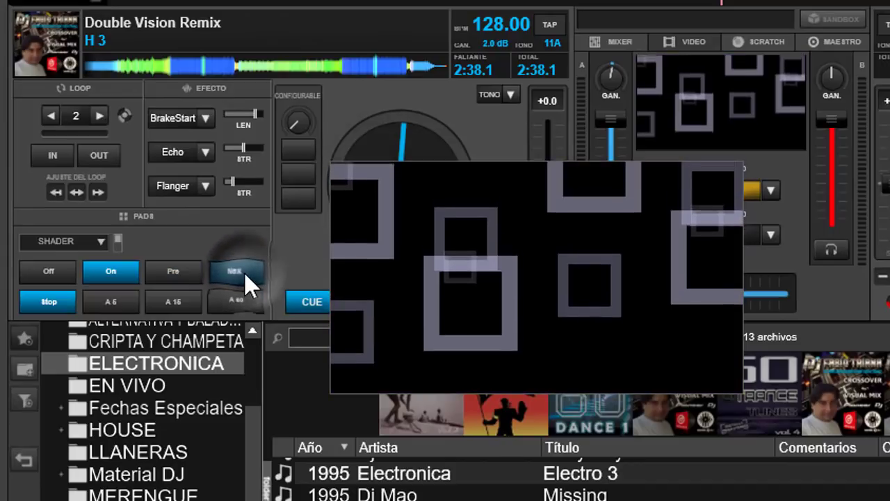
click(244, 272)
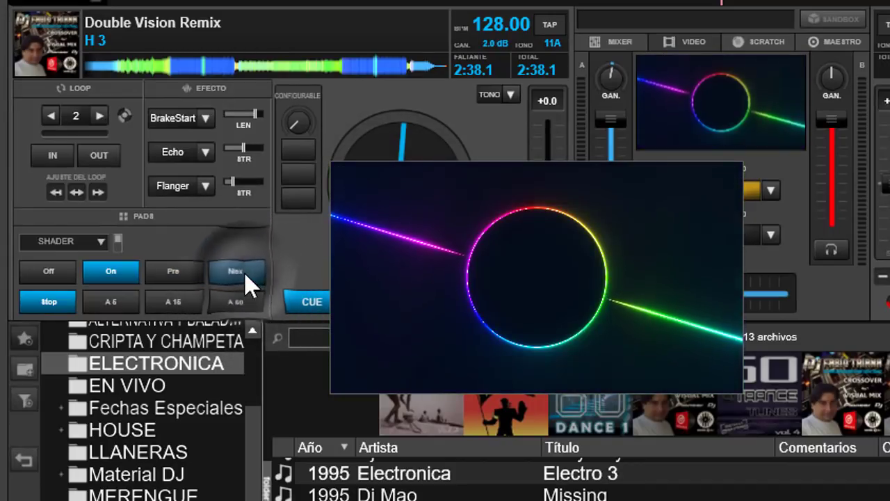
click(244, 271)
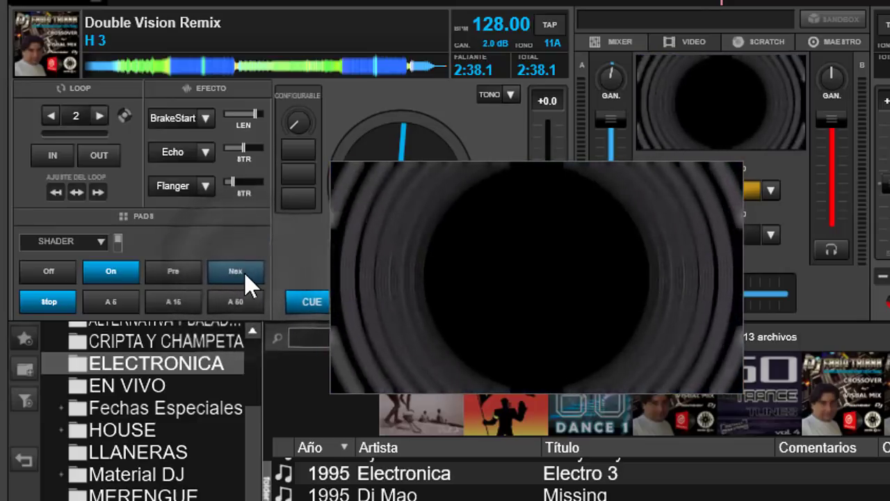
- Test stepping back through the shader visuals with the Pre pad and forward again with the Nex pad
click(170, 270)
click(170, 270)
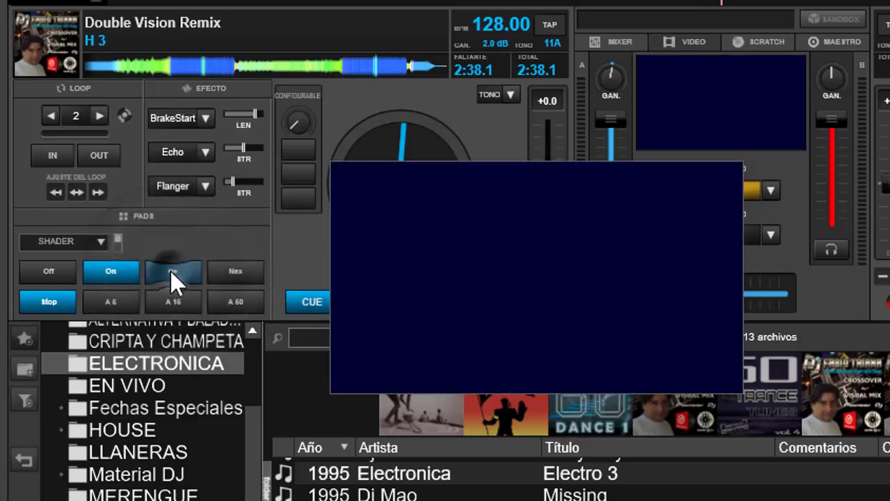
click(171, 271)
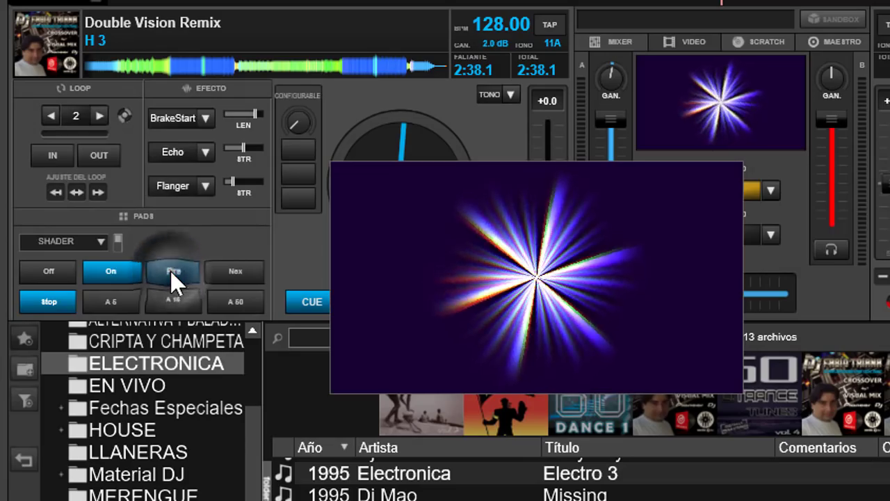
click(170, 271)
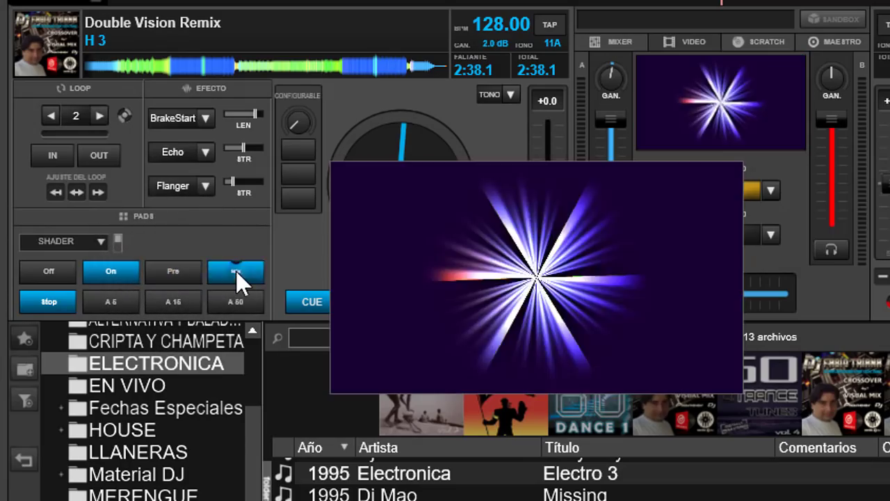
click(235, 270)
click(236, 270)
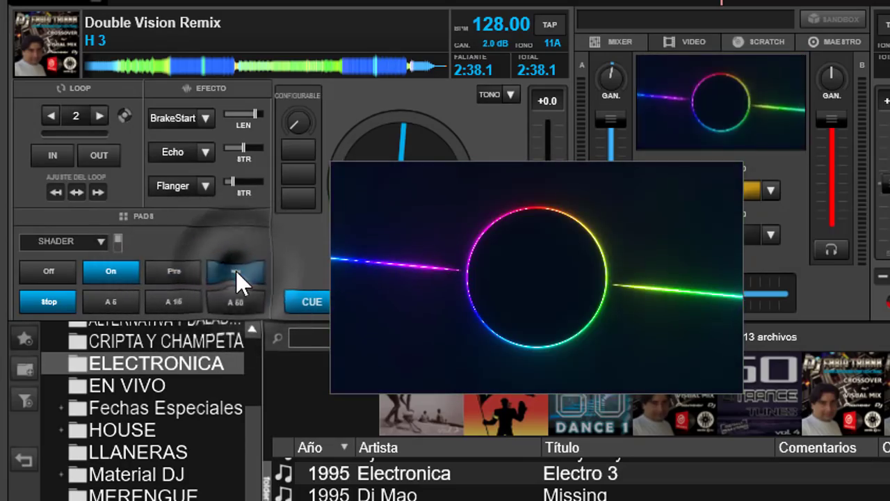
click(236, 271)
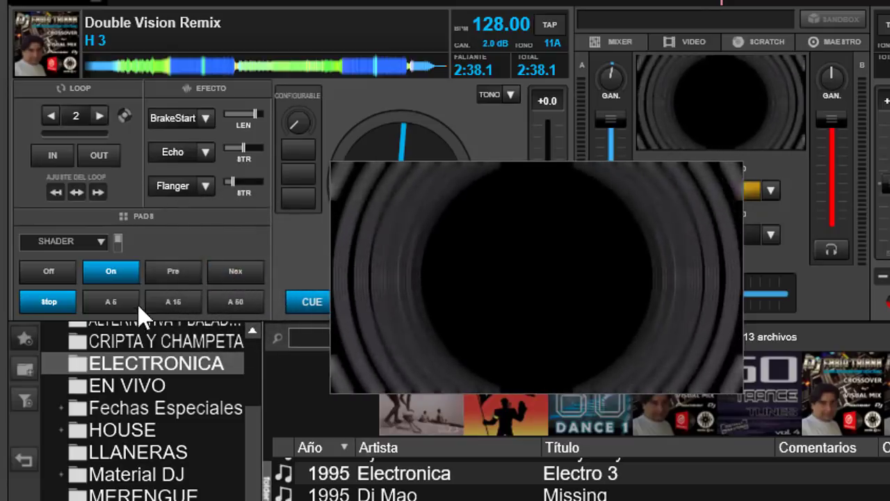
- Start auto-cycling the shaders with the A 5 pad, skip ahead two visuals manually, and stop the cycling on the chosen visual
click(58, 306)
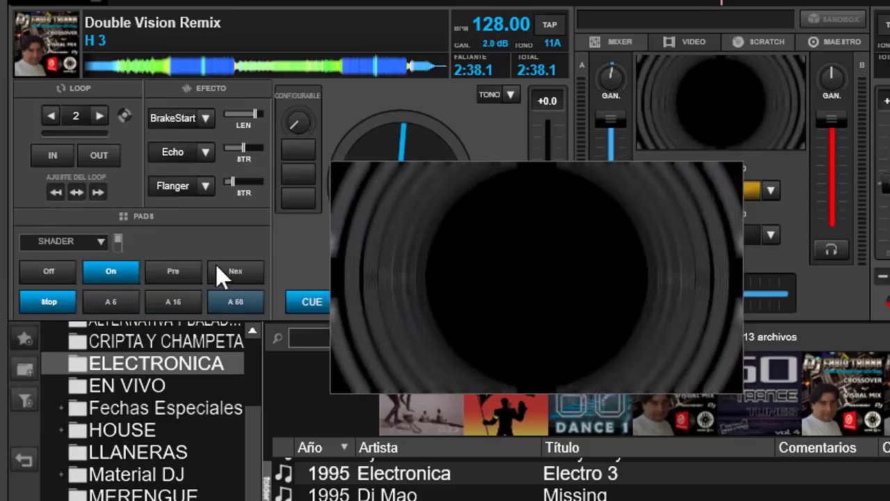
click(124, 301)
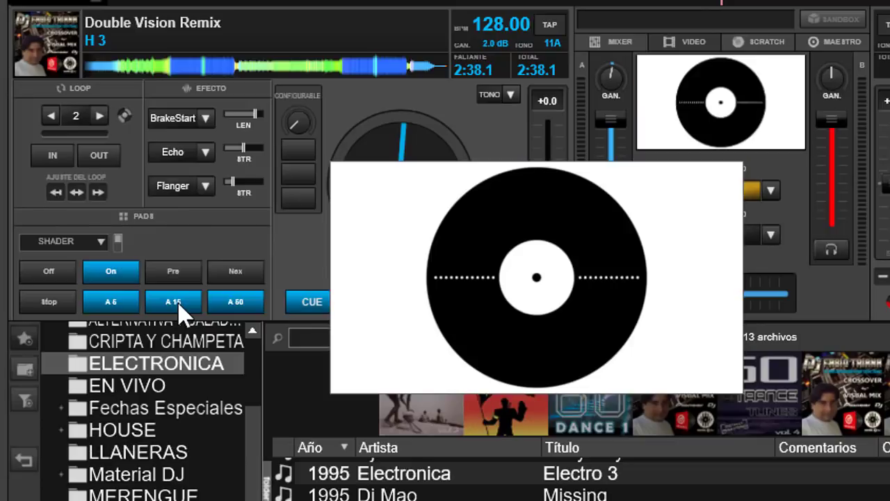
click(240, 271)
click(240, 271)
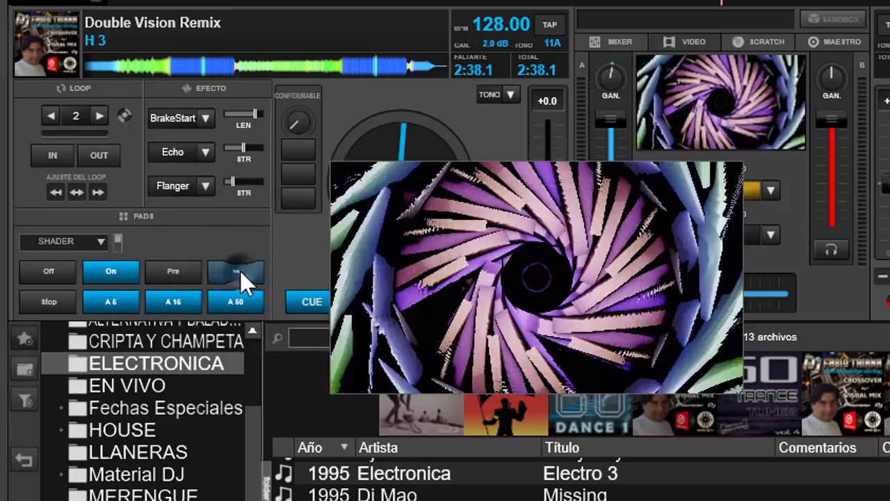
click(53, 301)
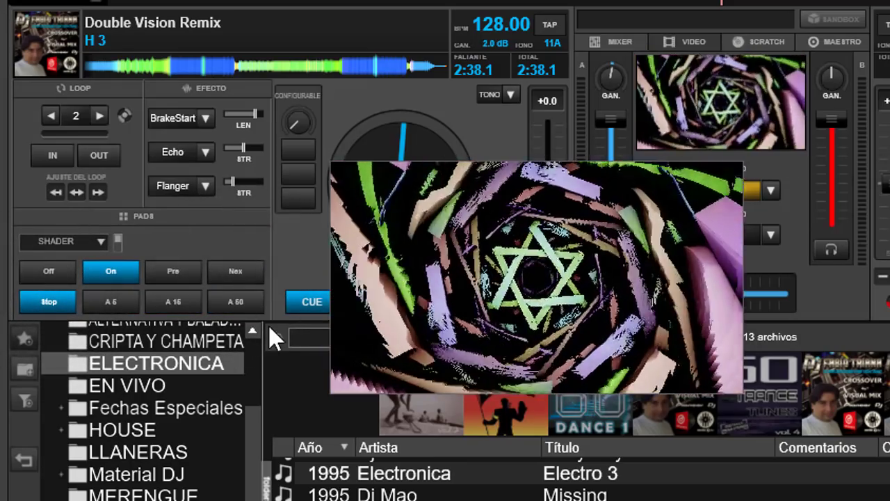
- Switch the shader visuals off and close the video output window
click(49, 271)
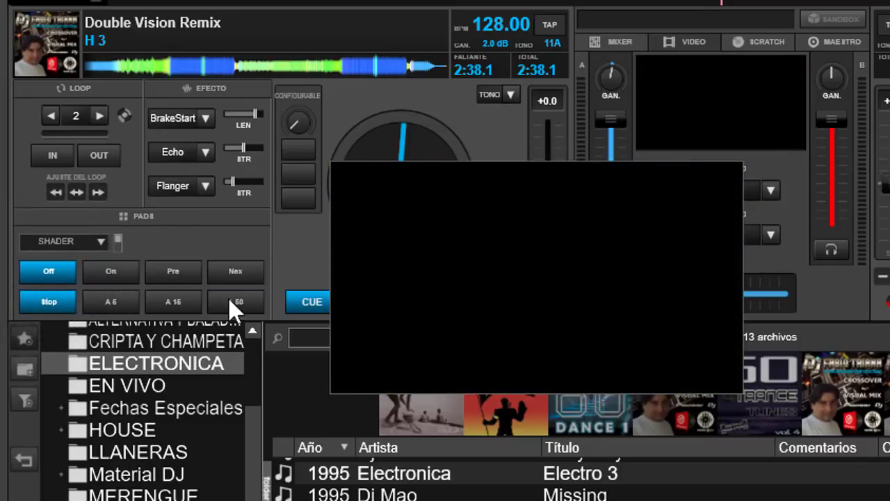
right_click(504, 265)
click(586, 336)
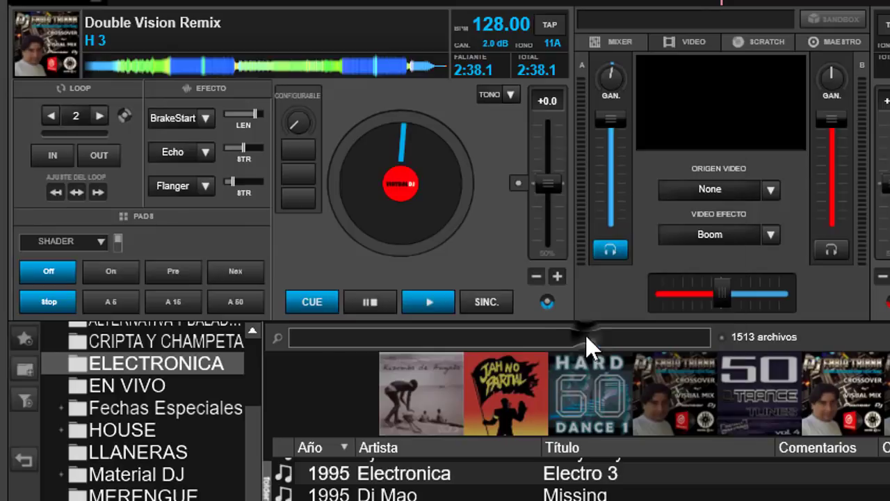